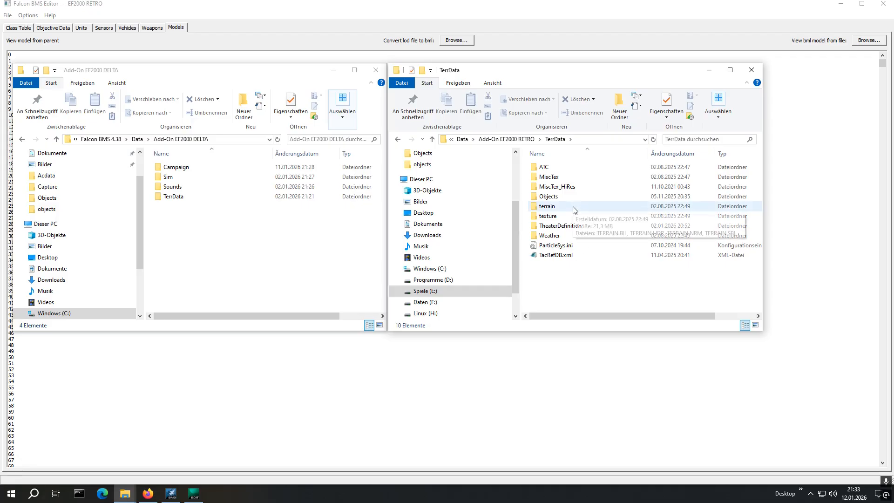
- Open the Objects folder in the RETRO theater's TerrData and look over its Models and KoreaObj_HiRes subfolders
{"action": "double_click", "coordinate": [546, 198]}
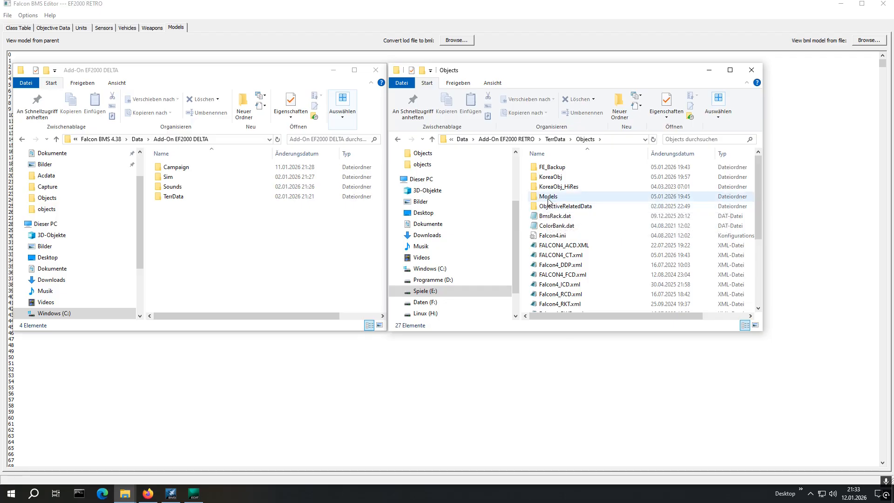
{"action": "double_click", "coordinate": [548, 199]}
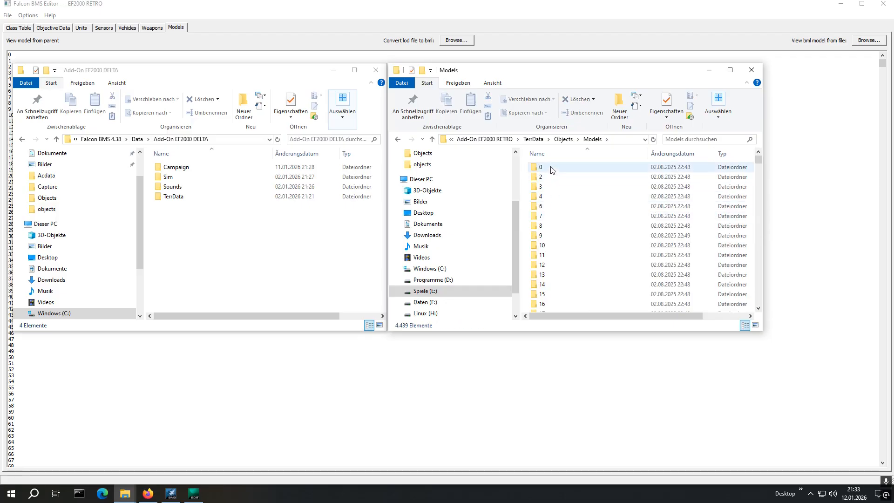
{"action": "left_click", "coordinate": [564, 139]}
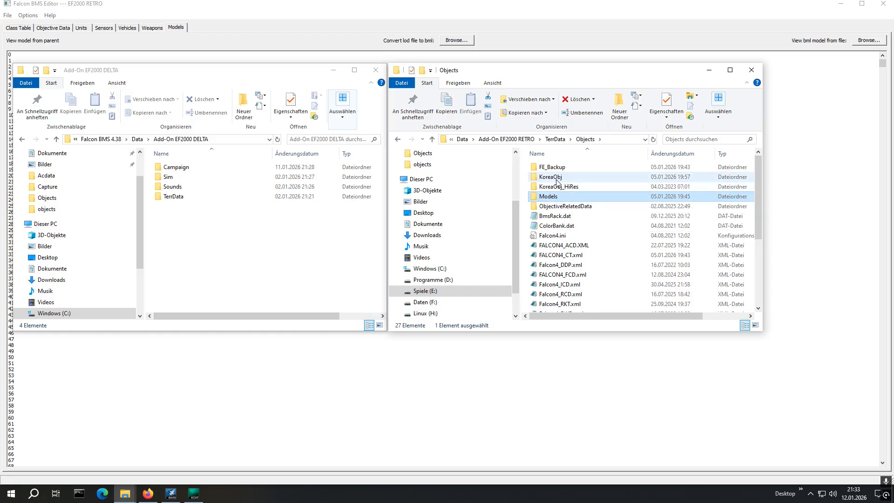
{"action": "left_click", "coordinate": [572, 187]}
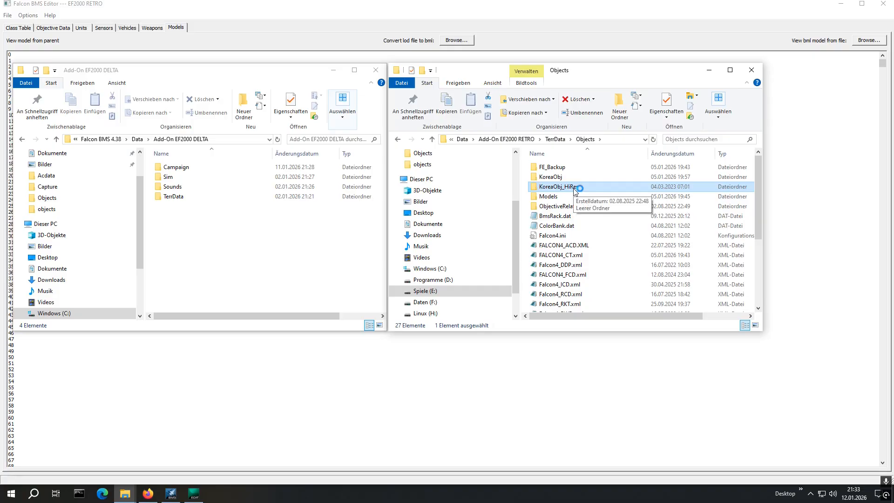
{"action": "left_click", "coordinate": [550, 197]}
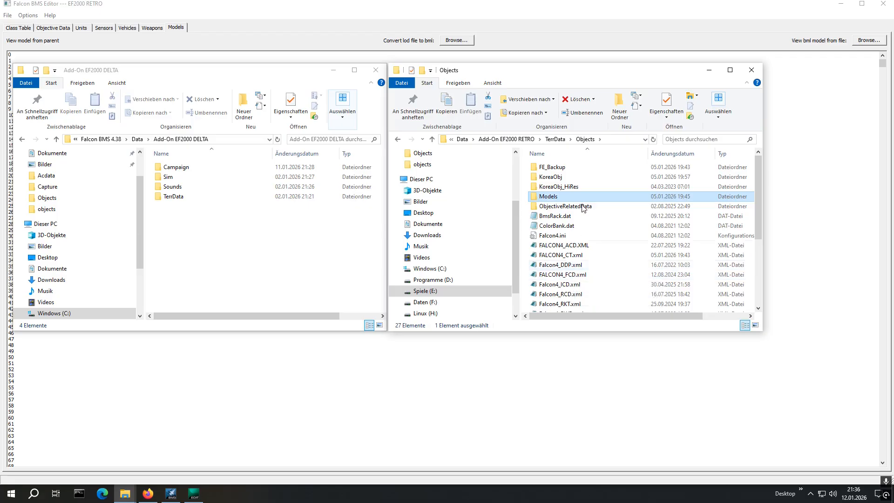
- Go to Art > CkptArt > AJ-37 in Add-On EF2000 RETRO and look at its 3dckpit.dat and 3dbuttons.dat files
{"action": "left_click", "coordinate": [495, 140]}
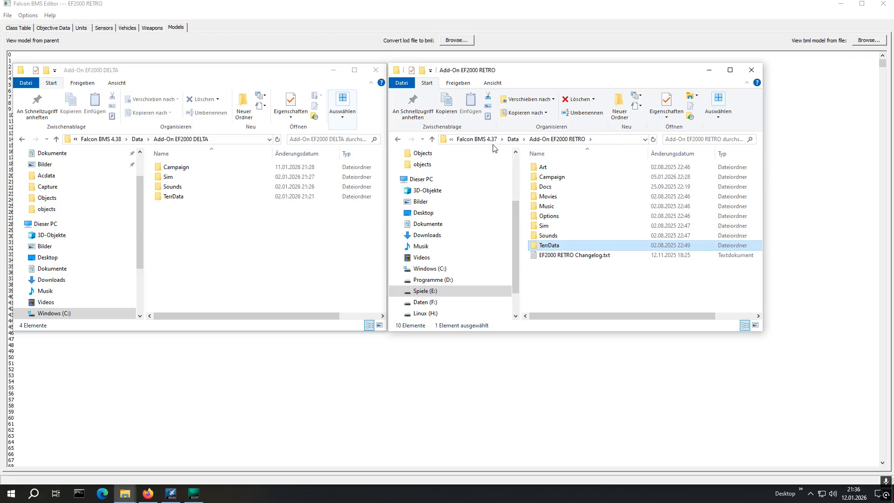
{"action": "double_click", "coordinate": [552, 170]}
{"action": "double_click", "coordinate": [552, 188]}
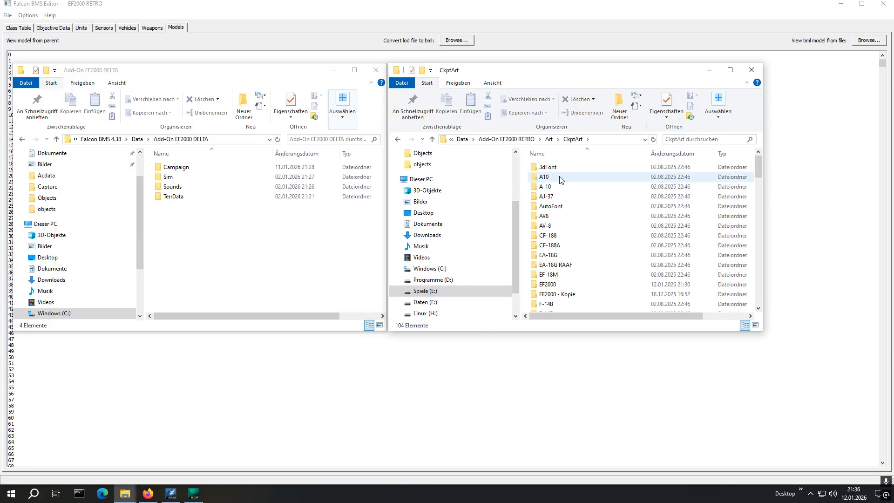
{"action": "left_click", "coordinate": [562, 199]}
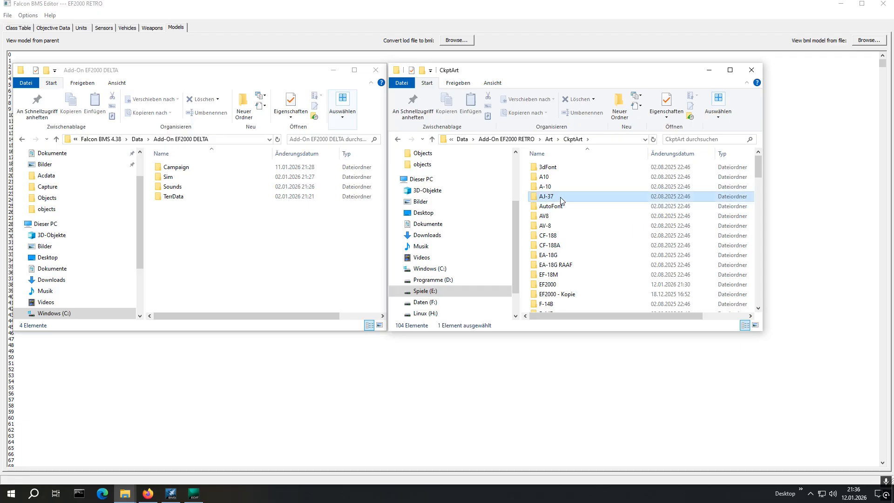
{"action": "double_click", "coordinate": [561, 200]}
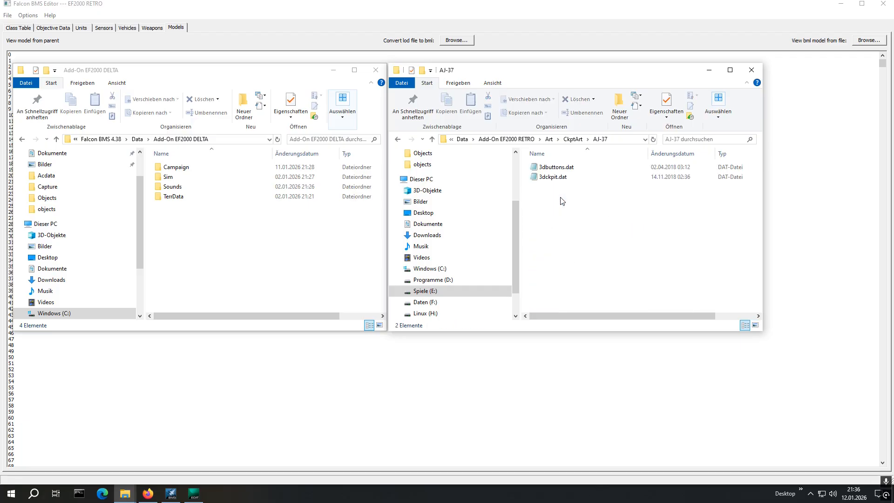
{"action": "left_click", "coordinate": [562, 180]}
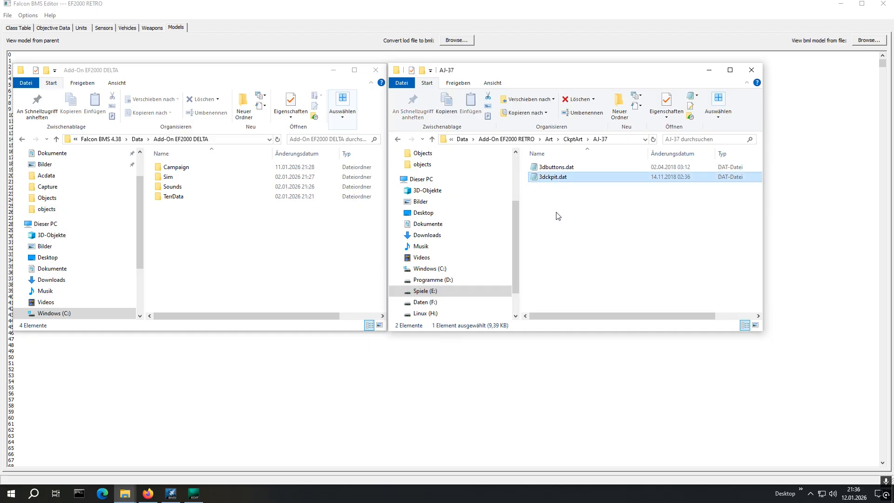
{"action": "left_click", "coordinate": [551, 171]}
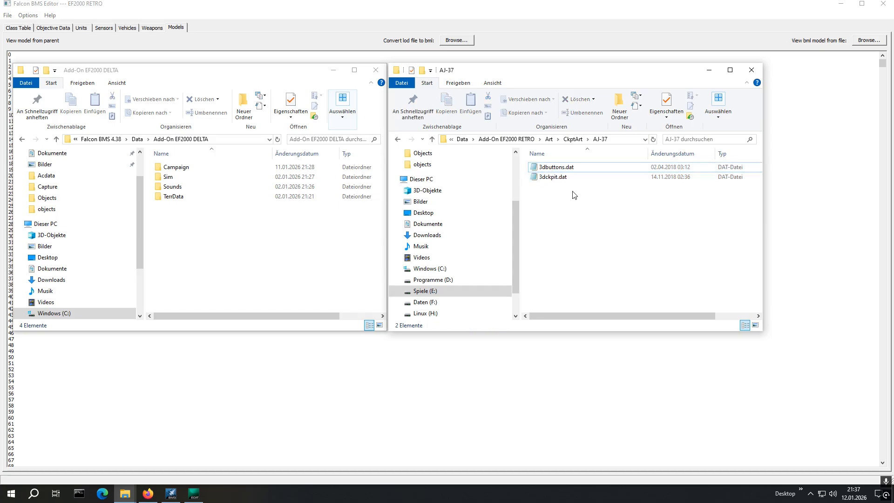
- Open the AJ-37 3dckpit.dat file and find the section listing the LOD models to use
{"action": "double_click", "coordinate": [563, 177]}
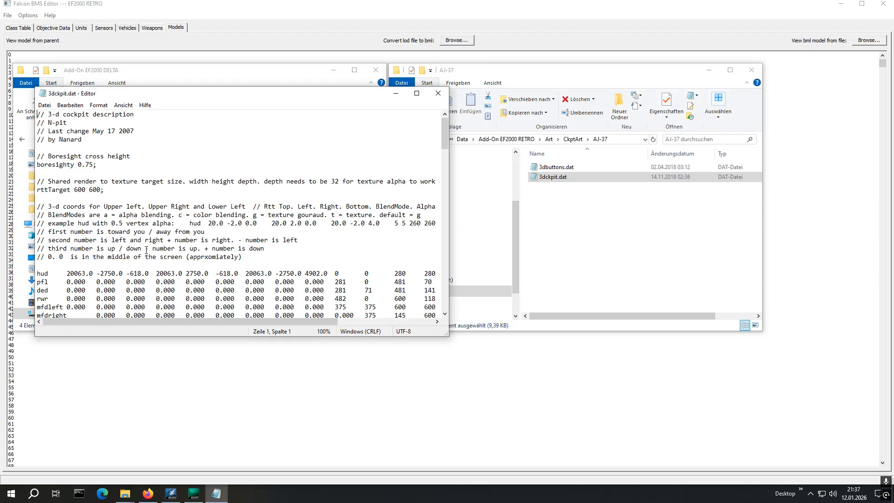
{"action": "scroll", "coordinate": [146, 250], "scroll_direction": "down", "scroll_amount": 3}
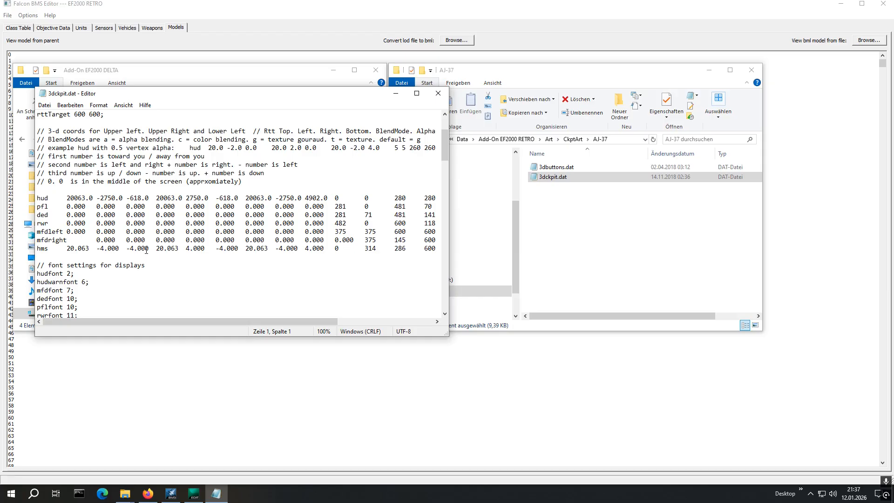
{"action": "scroll", "coordinate": [147, 250], "scroll_direction": "down", "scroll_amount": 1}
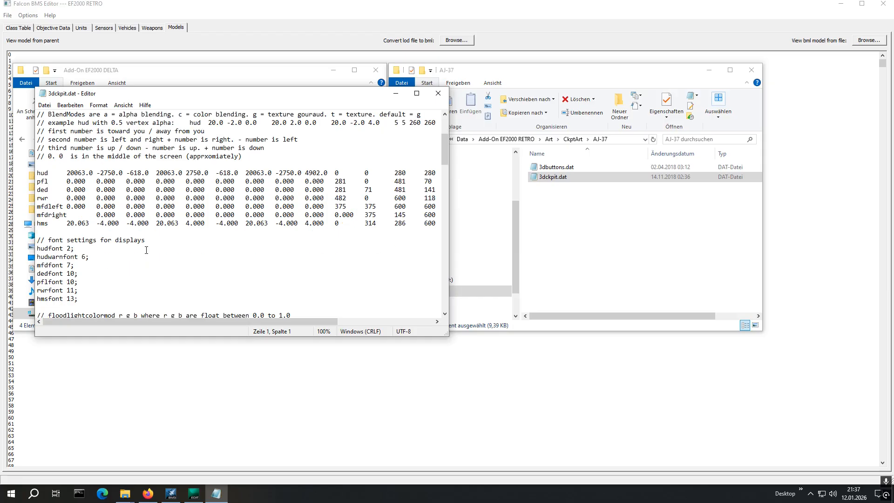
{"action": "scroll", "coordinate": [147, 250], "scroll_direction": "down", "scroll_amount": 2}
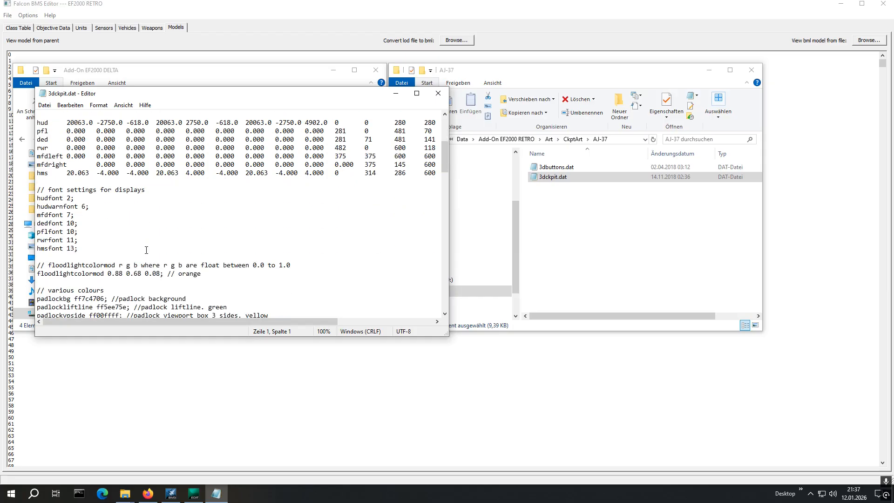
{"action": "scroll", "coordinate": [147, 250], "scroll_direction": "down", "scroll_amount": 2}
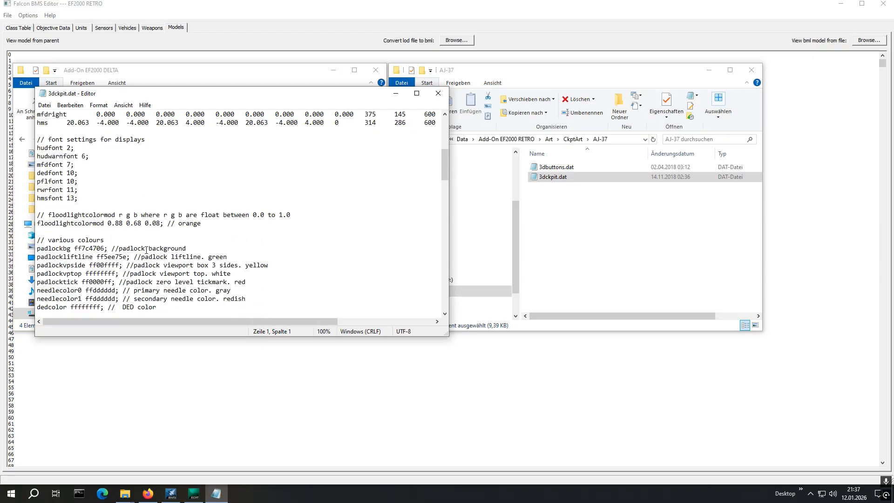
{"action": "scroll", "coordinate": [146, 250], "scroll_direction": "down", "scroll_amount": 6}
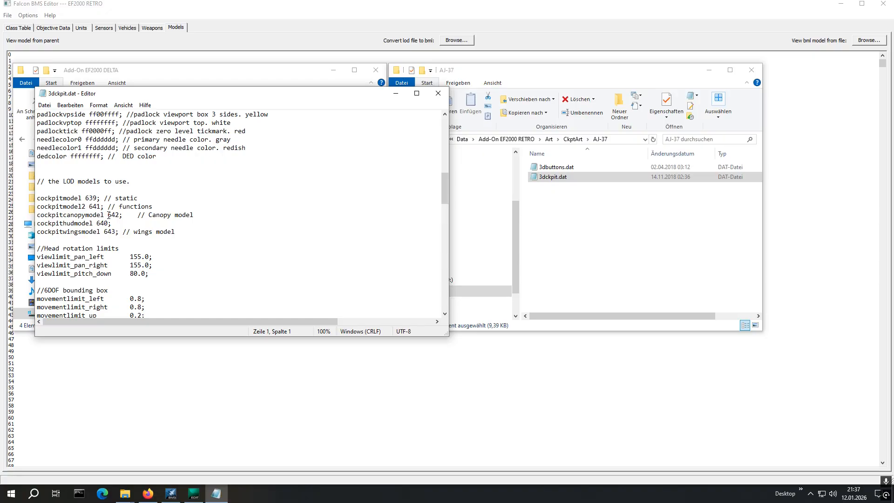
- Examine the AJ-37 cockpit, canopy, HUD and wings model numbers, and close the file without editing it
{"action": "left_click", "coordinate": [85, 224]}
{"action": "left_click", "coordinate": [115, 232]}
{"action": "left_click_drag", "start_coordinate": [86, 193], "coordinate": [100, 195]}
{"action": "left_click", "coordinate": [89, 199]}
{"action": "left_click", "coordinate": [89, 206]}
{"action": "left_click_drag", "start_coordinate": [107, 215], "coordinate": [116, 232]}
{"action": "left_click", "coordinate": [105, 232]}
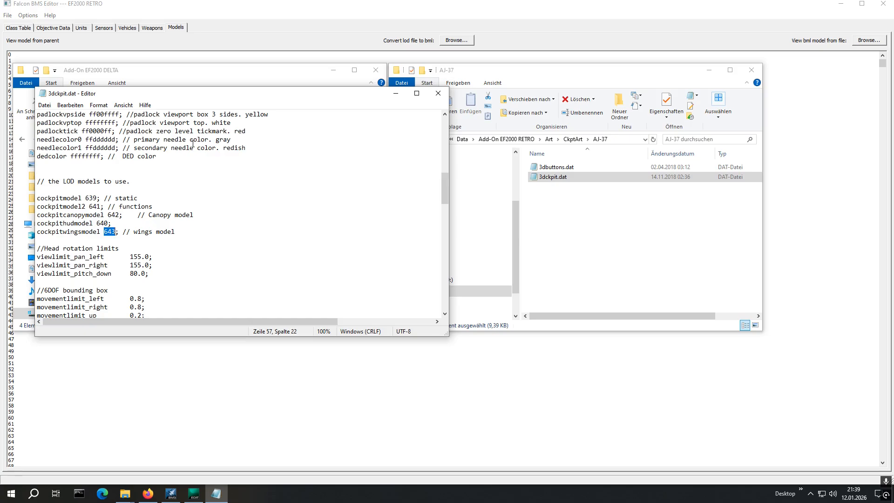
{"action": "left_click", "coordinate": [437, 95]}
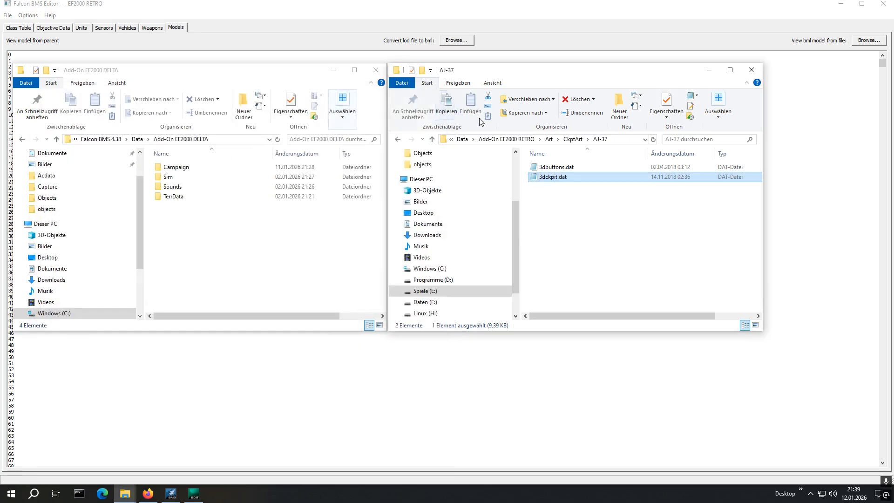
- Open the EF2000 folder in the RETRO CkptArt folder and look over its 3dckpit.dat, 3dbuttons.dat and extra work files
{"action": "left_click", "coordinate": [571, 139]}
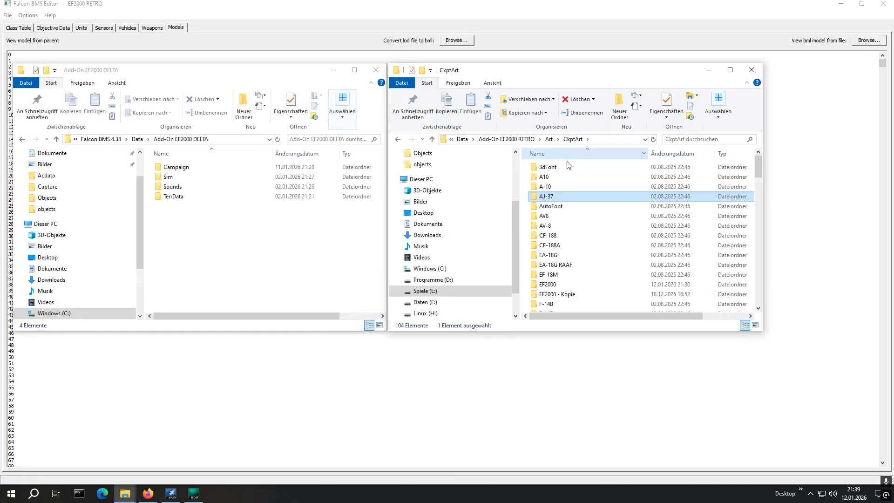
{"action": "left_click", "coordinate": [550, 288]}
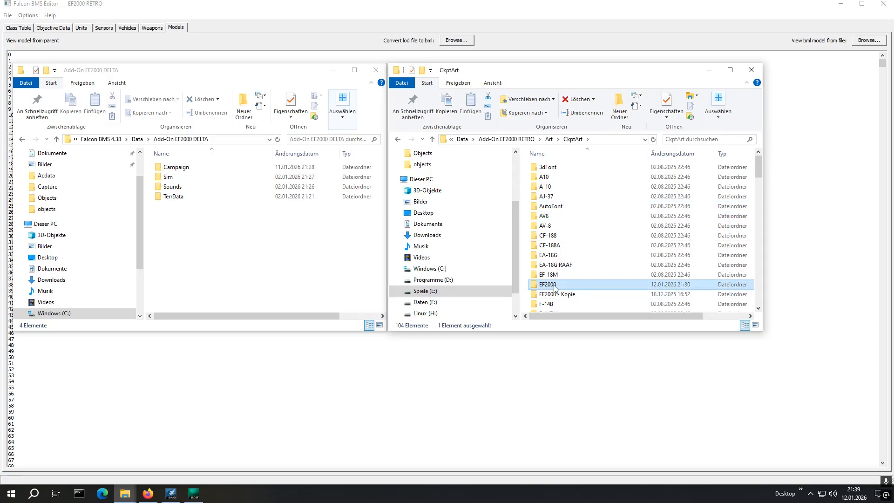
{"action": "double_click", "coordinate": [550, 288]}
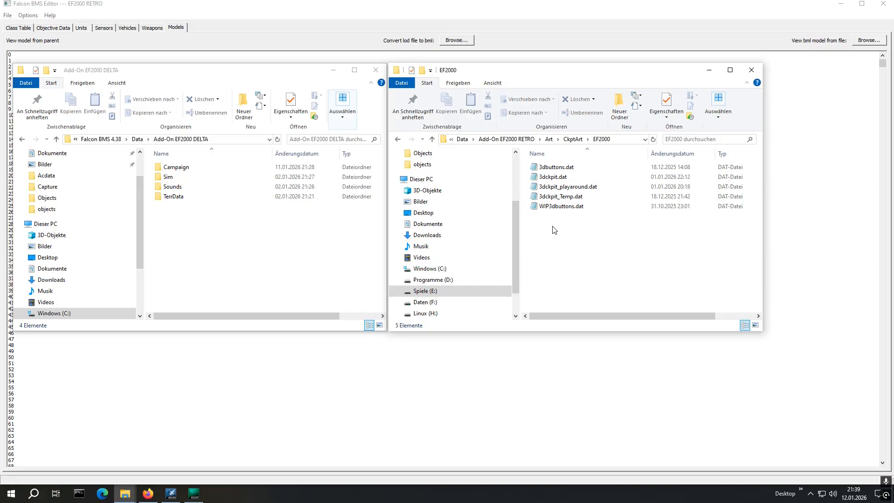
{"action": "left_click_drag", "start_coordinate": [562, 230], "coordinate": [534, 186]}
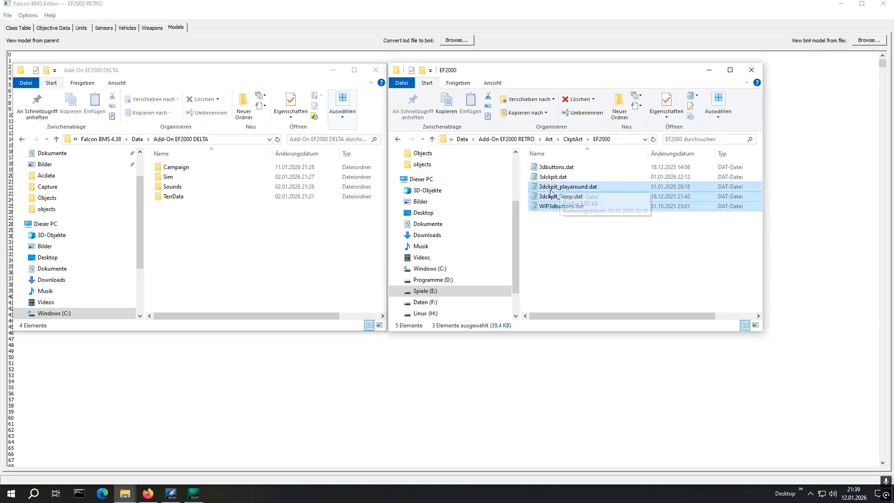
{"action": "left_click", "coordinate": [578, 256]}
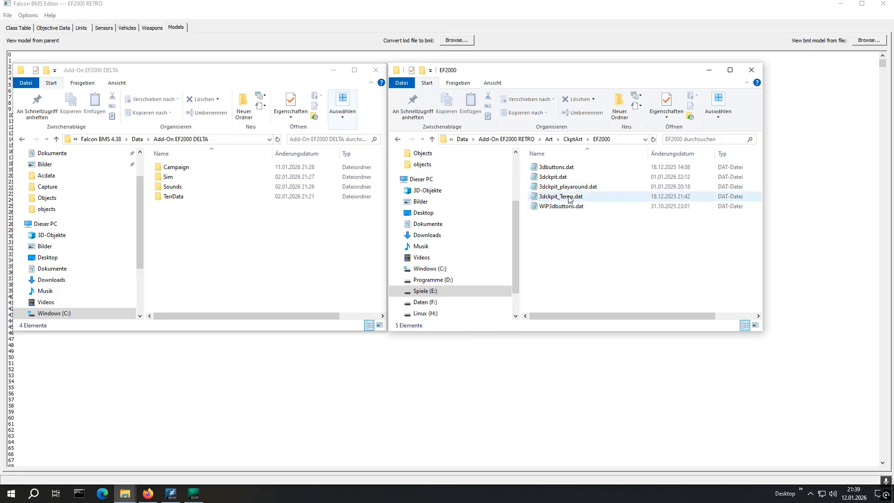
{"action": "left_click", "coordinate": [557, 179]}
{"action": "left_click", "coordinate": [558, 168]}
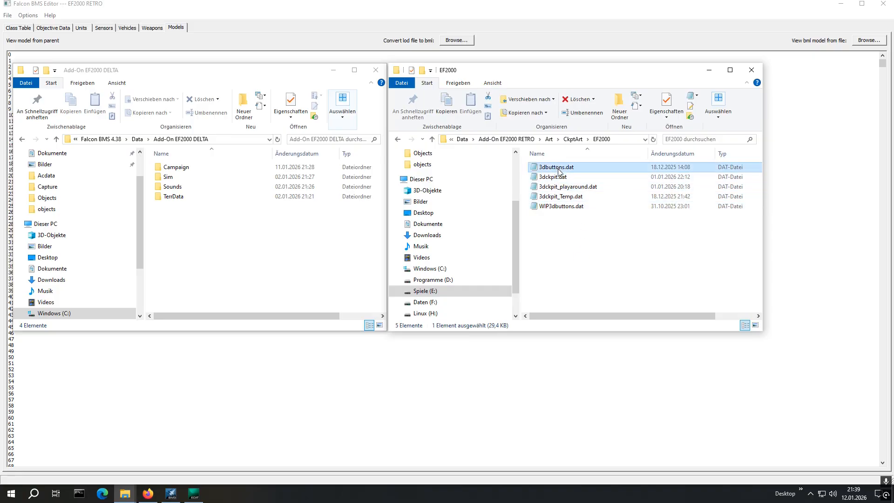
{"action": "left_click", "coordinate": [558, 179]}
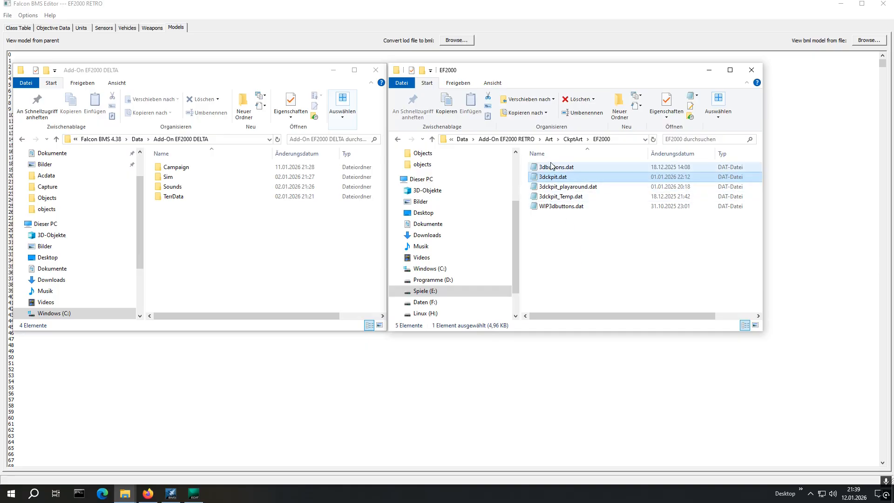
{"action": "left_click", "coordinate": [583, 266]}
- Open the EF2000 3dckpit.dat, examine its LOD model entries including the cockpitlegsmodel line, and close the file
{"action": "double_click", "coordinate": [553, 180]}
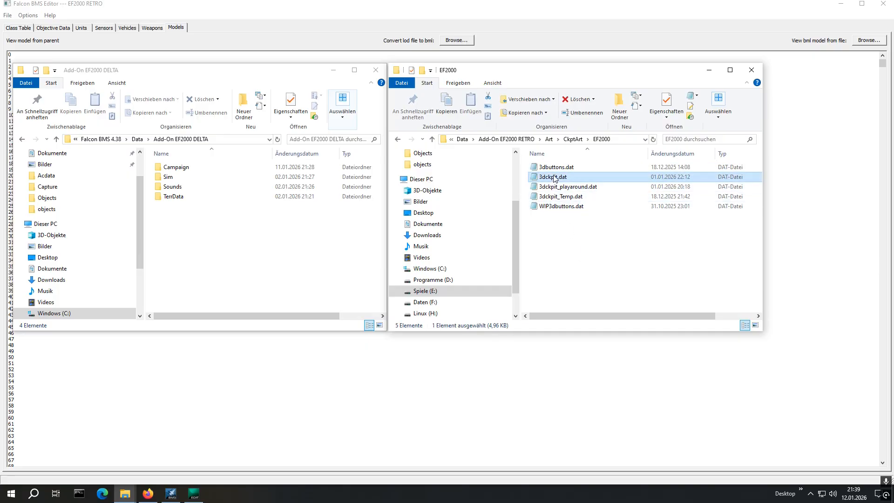
{"action": "scroll", "coordinate": [174, 167], "scroll_direction": "down", "scroll_amount": 10}
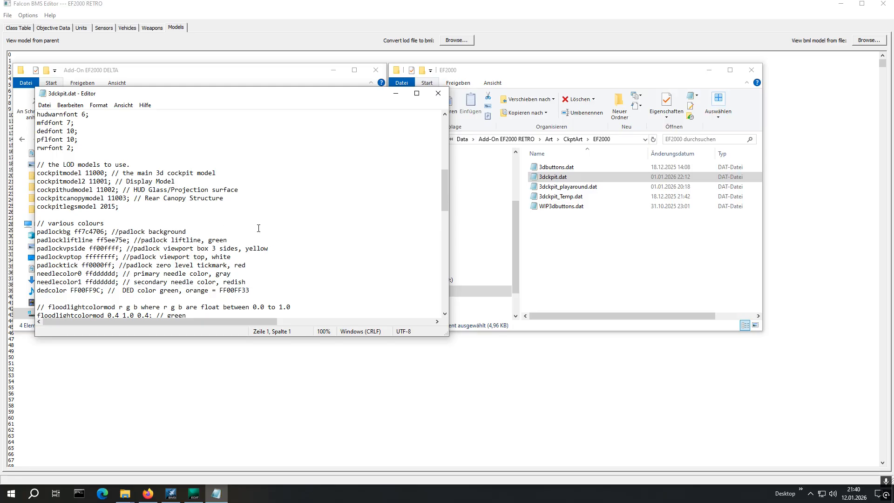
{"action": "left_click_drag", "start_coordinate": [124, 209], "coordinate": [33, 206]}
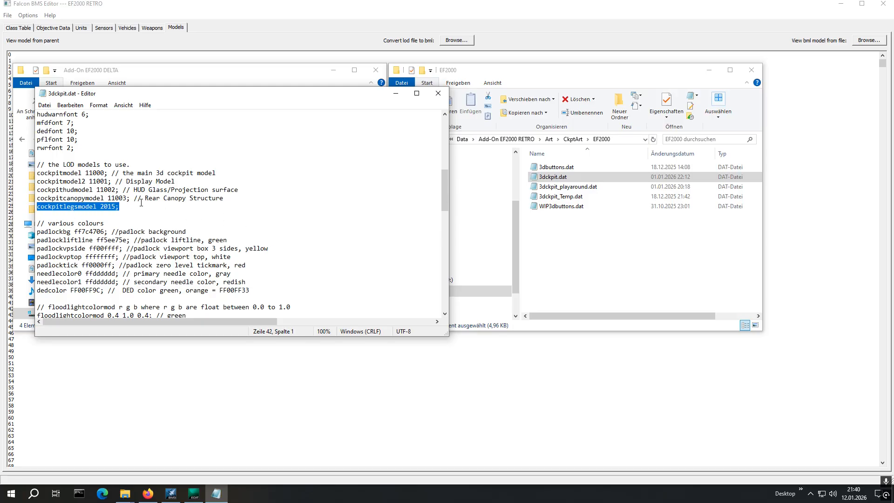
{"action": "left_click", "coordinate": [116, 206]}
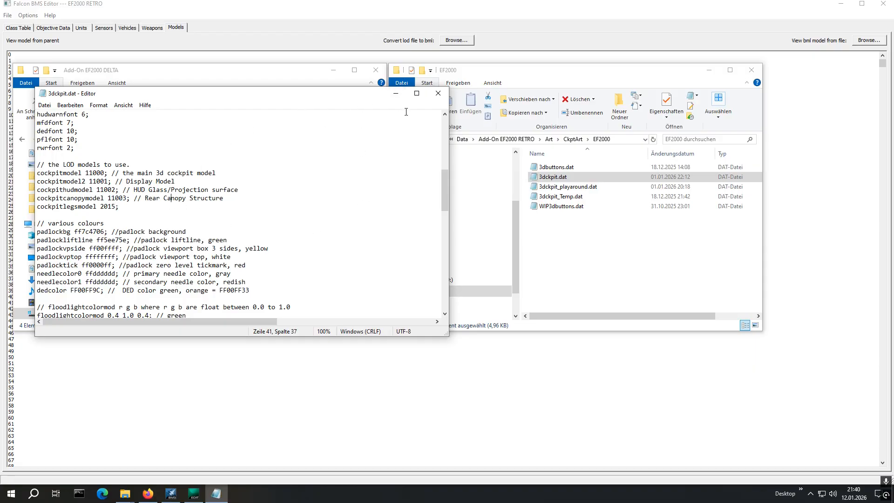
{"action": "left_click", "coordinate": [438, 93]}
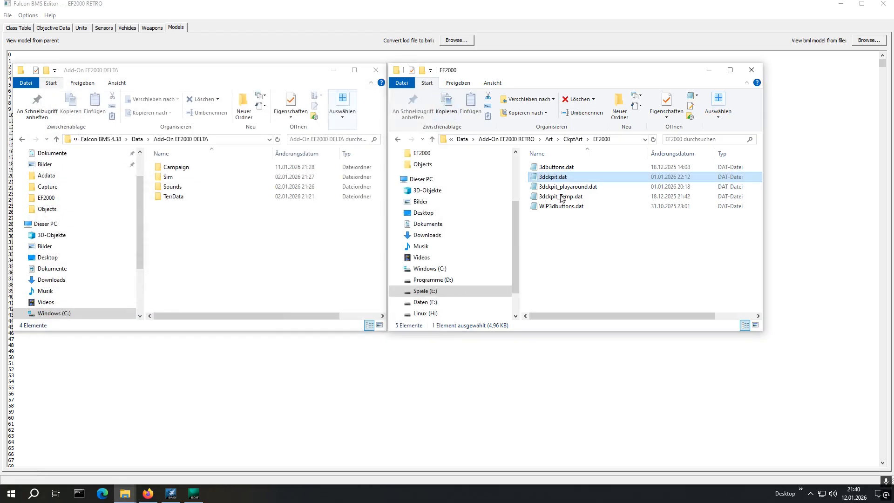
{"action": "left_click", "coordinate": [566, 250]}
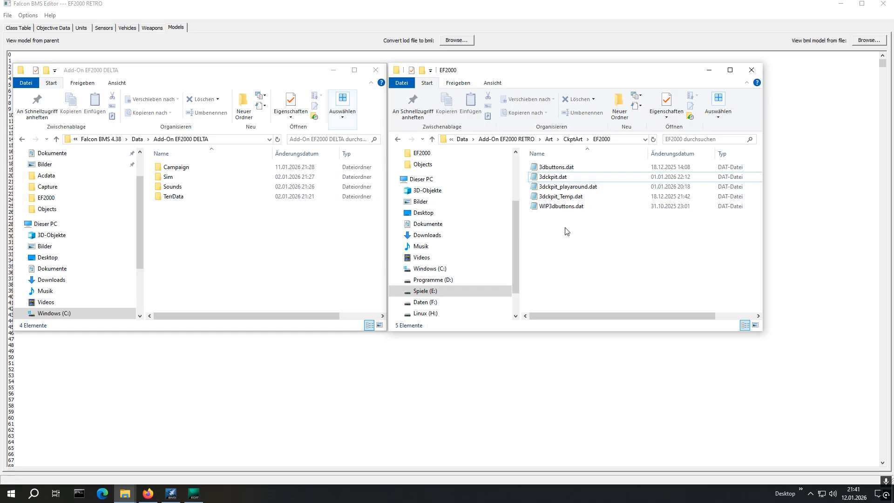
- In the Falcon BMS 4.38 window, go up to the Data folder and open Art > CkptArt
{"action": "left_click", "coordinate": [600, 146]}
{"action": "left_click", "coordinate": [237, 246]}
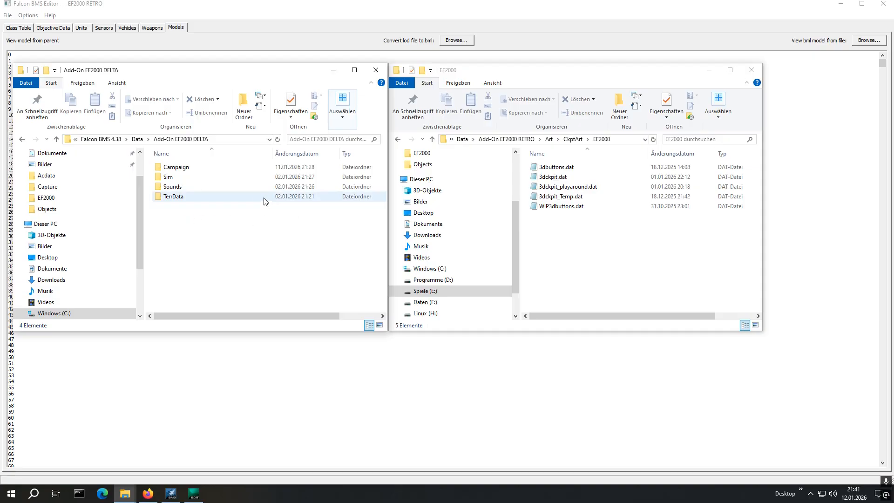
{"action": "left_click", "coordinate": [137, 139]}
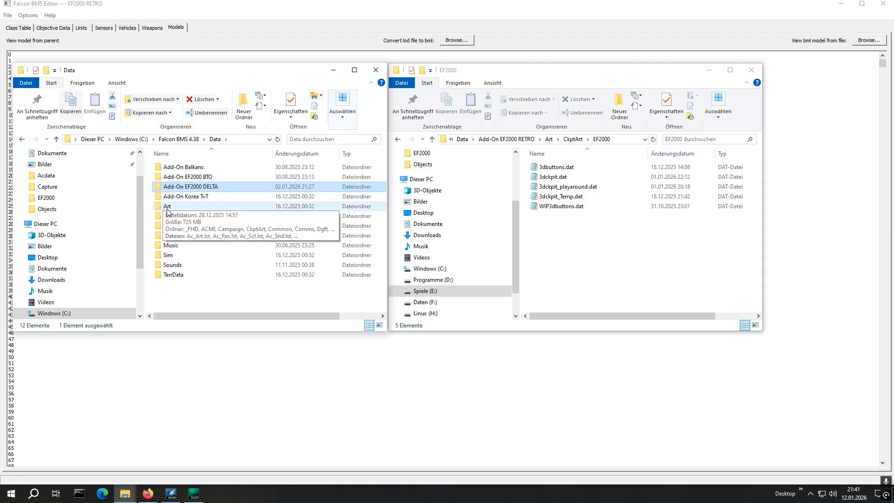
{"action": "double_click", "coordinate": [168, 206]}
{"action": "double_click", "coordinate": [182, 196]}
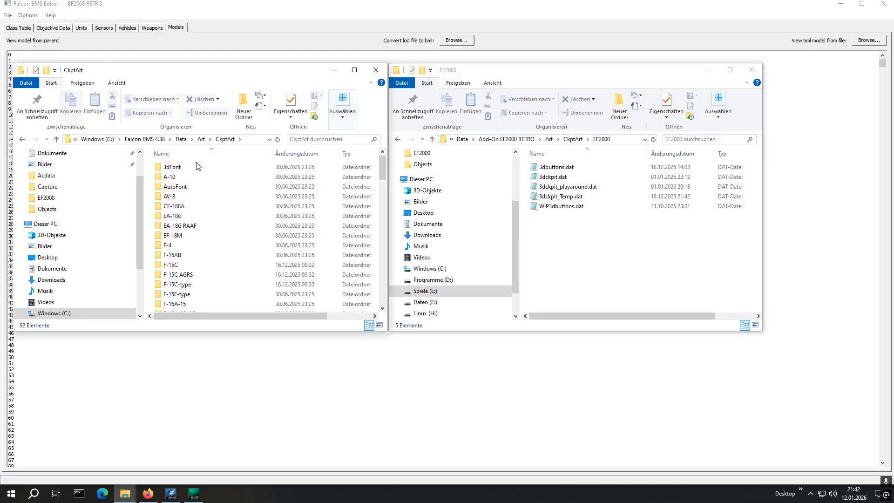
- Copy the EF2000 cockpit folder from the RETRO CkptArt folder into the Falcon BMS 4.38 CkptArt folder
{"action": "left_click", "coordinate": [573, 140]}
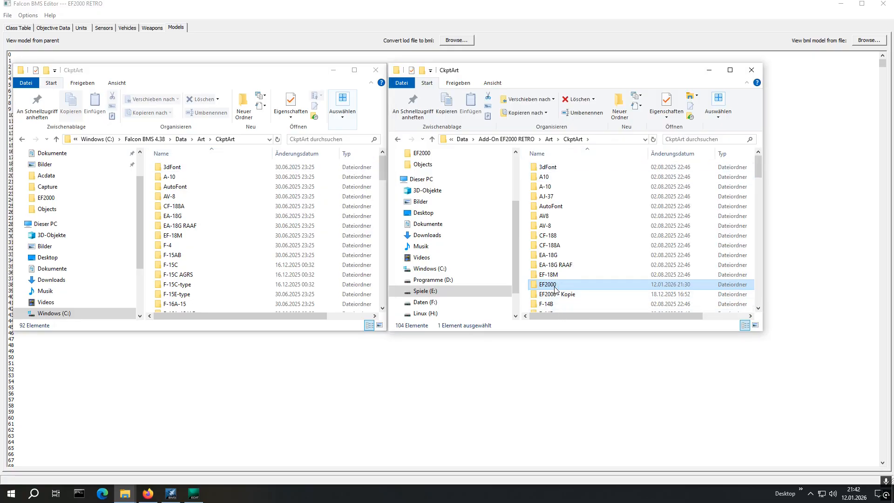
{"action": "left_click_drag", "start_coordinate": [554, 289], "coordinate": [234, 160]}
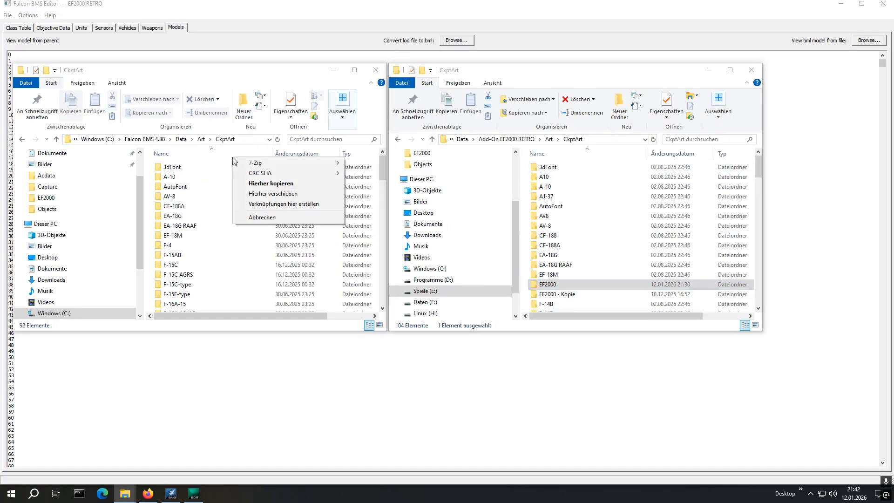
{"action": "left_click", "coordinate": [268, 184]}
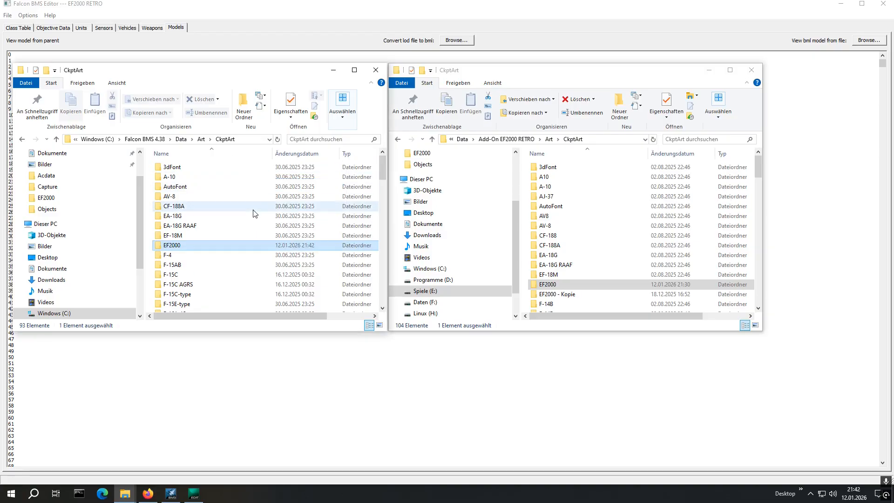
- In the copied EF2000 folder, select 3dckpit_playaround.dat, 3dckpit_Temp.dat and WIP3dbuttons.dat as the extra files, and return to CkptArt
{"action": "double_click", "coordinate": [181, 250]}
{"action": "left_click_drag", "start_coordinate": [223, 250], "coordinate": [158, 191]}
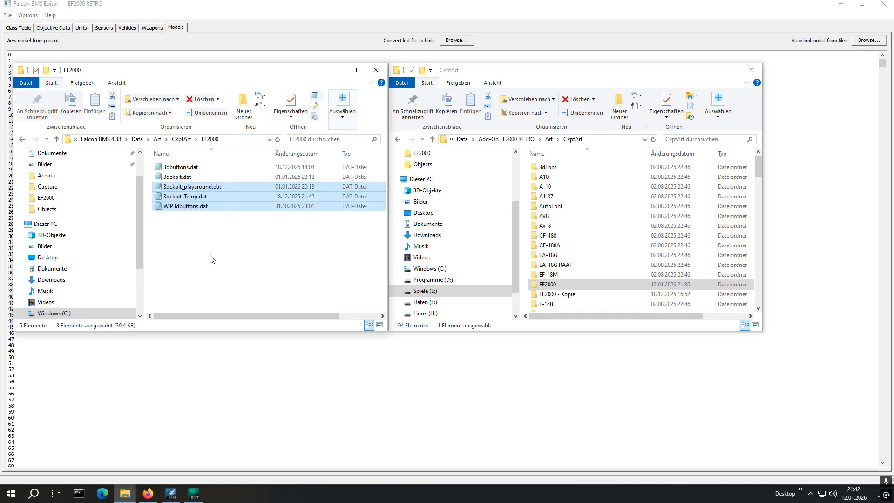
{"action": "left_click", "coordinate": [180, 141]}
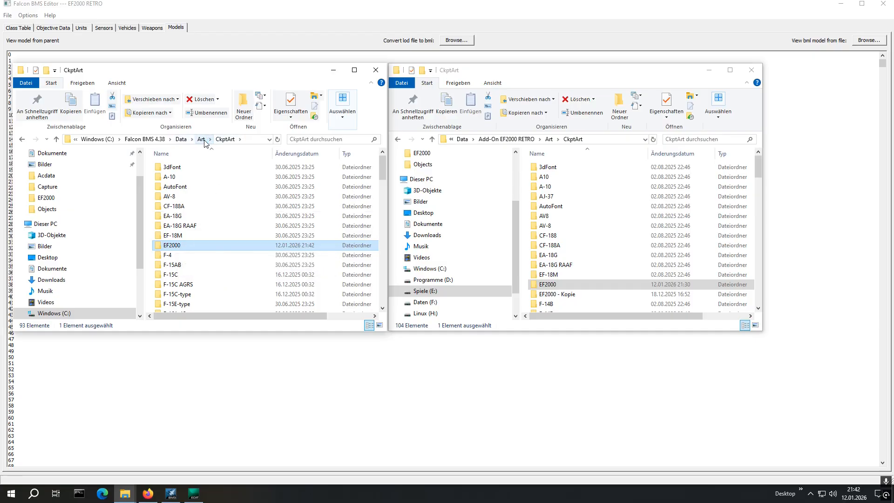
- Open 3dckpit.dat from the RETRO EF2000 cockpit folder, review its LOD model entries, and minimize the file
{"action": "double_click", "coordinate": [561, 289]}
{"action": "double_click", "coordinate": [546, 180]}
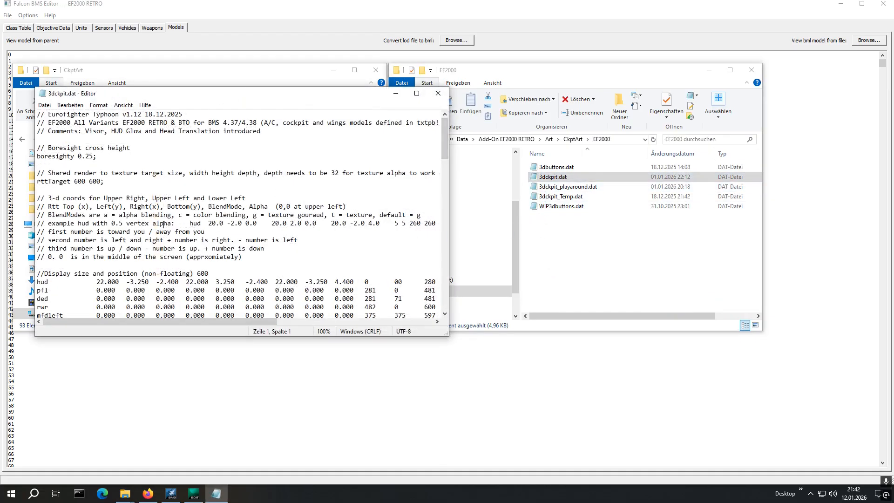
{"action": "scroll", "coordinate": [163, 224], "scroll_direction": "down", "scroll_amount": 7}
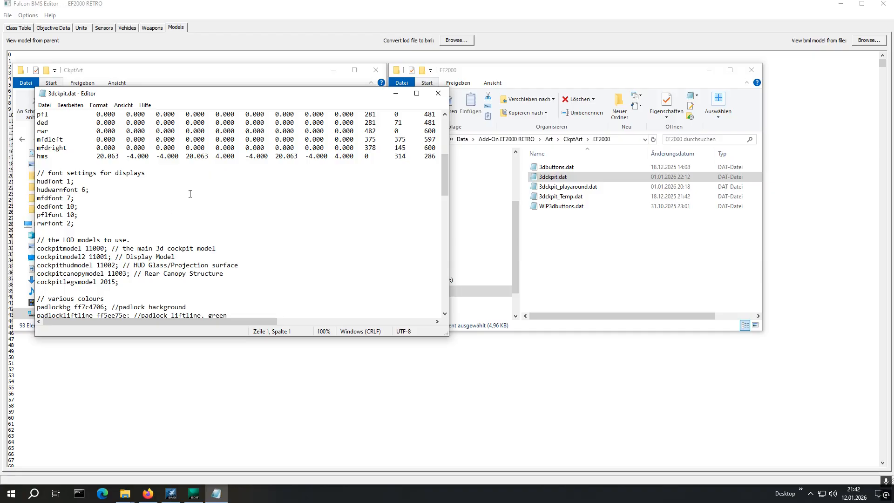
{"action": "scroll", "coordinate": [190, 194], "scroll_direction": "down", "scroll_amount": 3}
{"action": "left_click", "coordinate": [395, 93]}
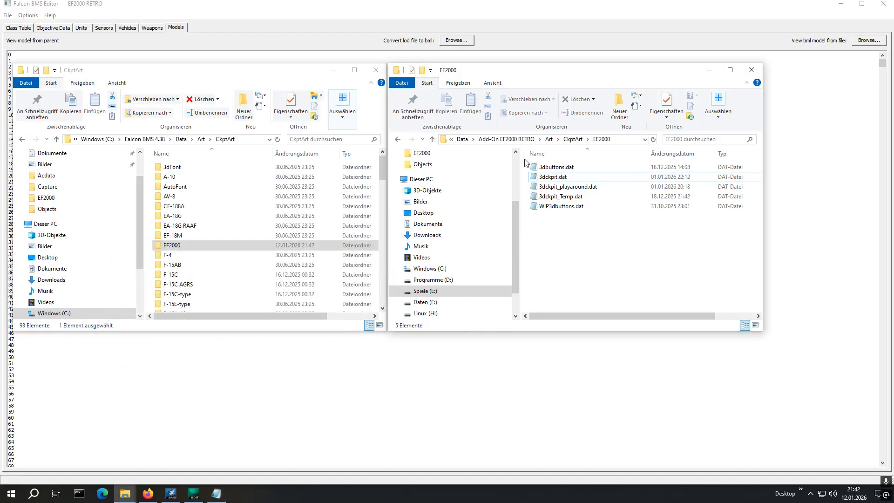
- In the RETRO window, open TerrData > Objects > Models and find the model folders numbered from 11000
{"action": "left_click", "coordinate": [507, 138]}
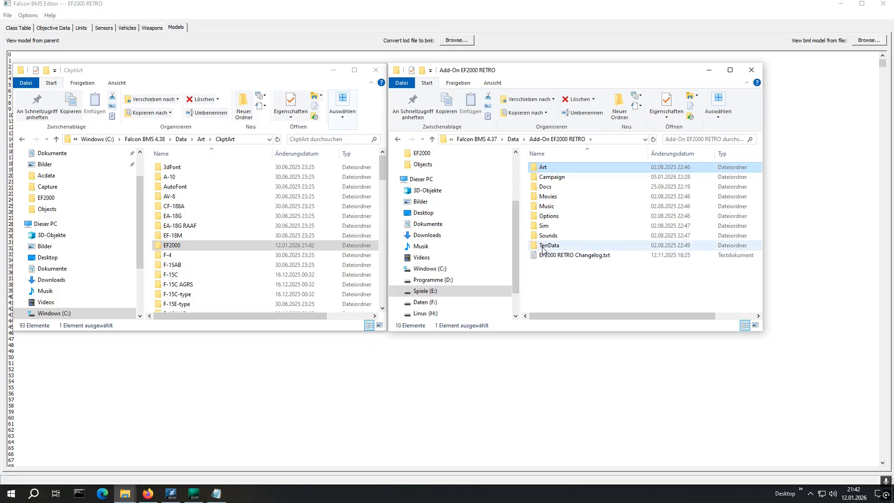
{"action": "double_click", "coordinate": [542, 245]}
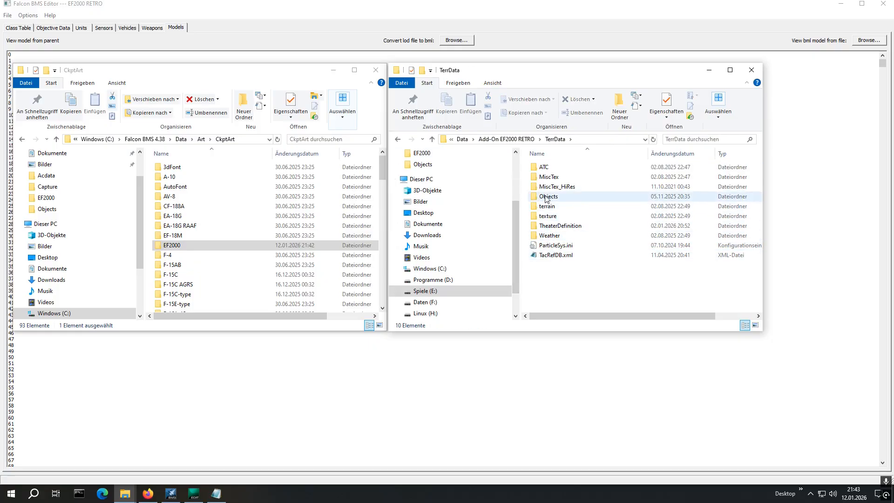
{"action": "double_click", "coordinate": [547, 198]}
{"action": "left_click", "coordinate": [554, 198]}
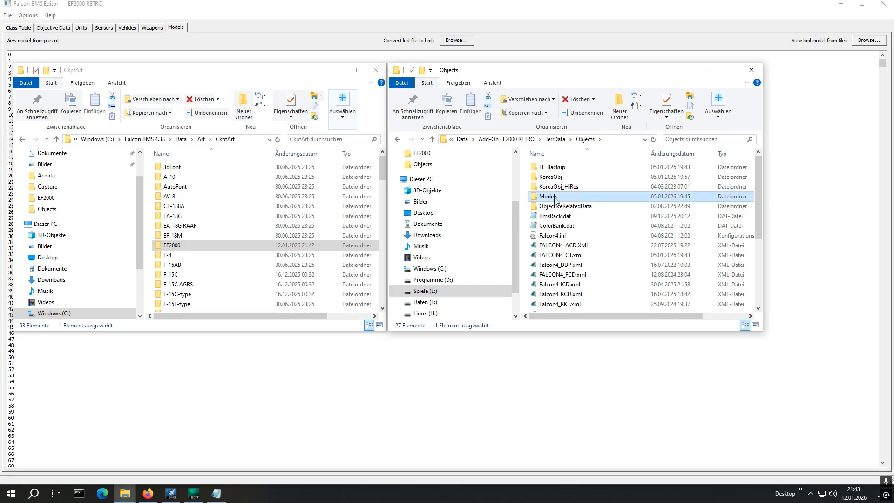
{"action": "double_click", "coordinate": [554, 198]}
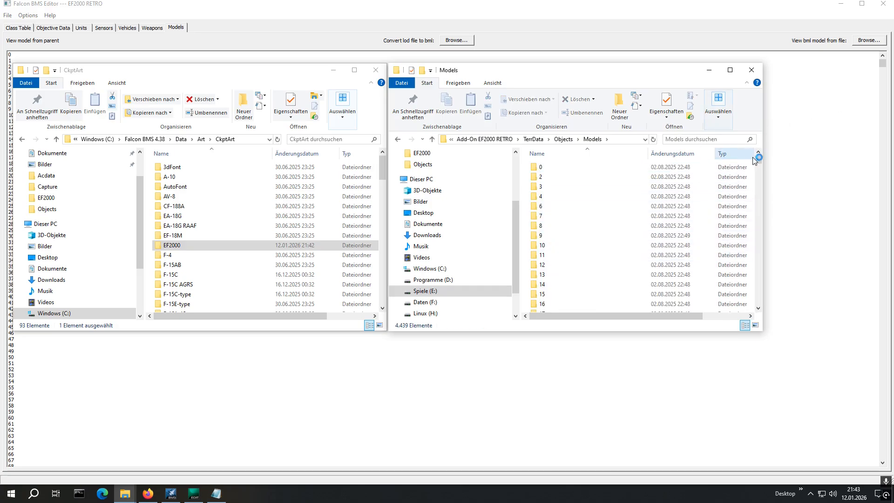
{"action": "left_click_drag", "start_coordinate": [759, 159], "coordinate": [758, 300]}
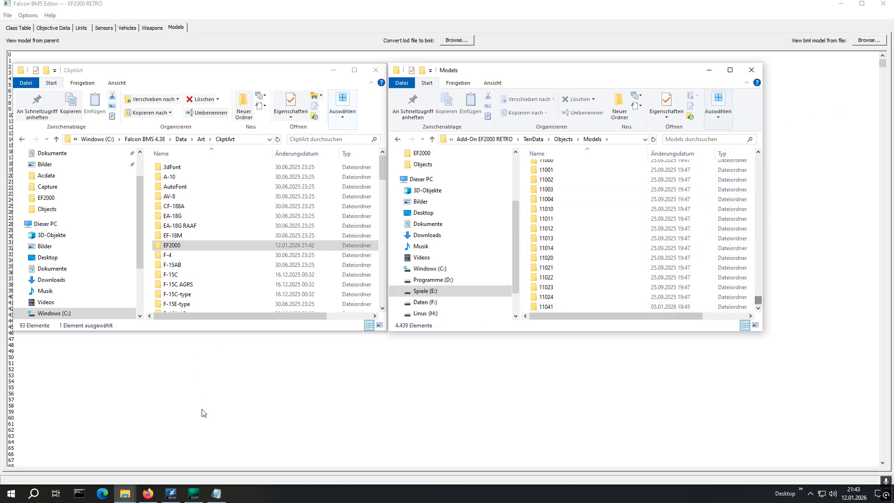
- Bring back 3dckpit.dat to check its LOD model numbers, and select the matching RETRO model folders 11000 to 11003
{"action": "left_click", "coordinate": [216, 493]}
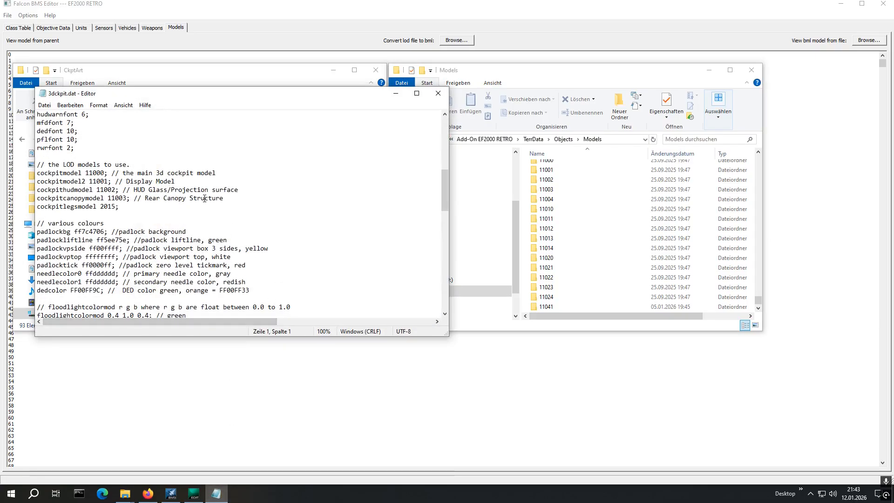
{"action": "scroll", "coordinate": [203, 195], "scroll_direction": "down", "scroll_amount": 1}
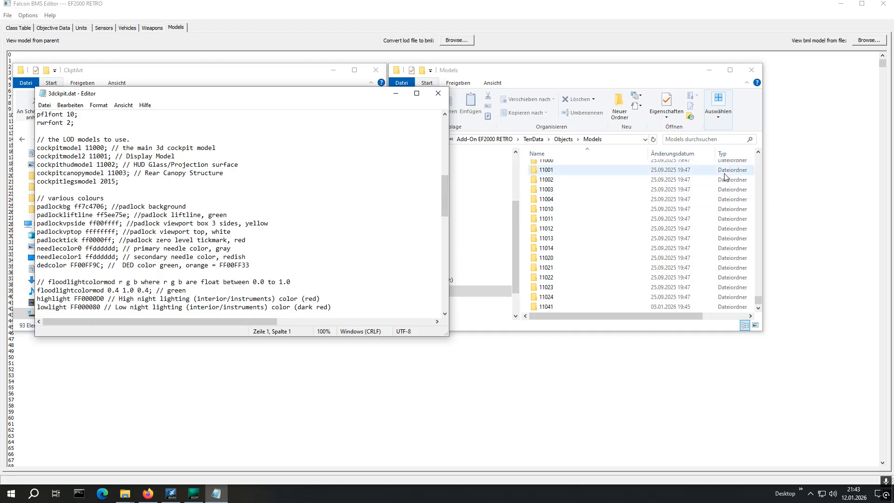
{"action": "scroll", "coordinate": [540, 184], "scroll_direction": "up", "scroll_amount": 1}
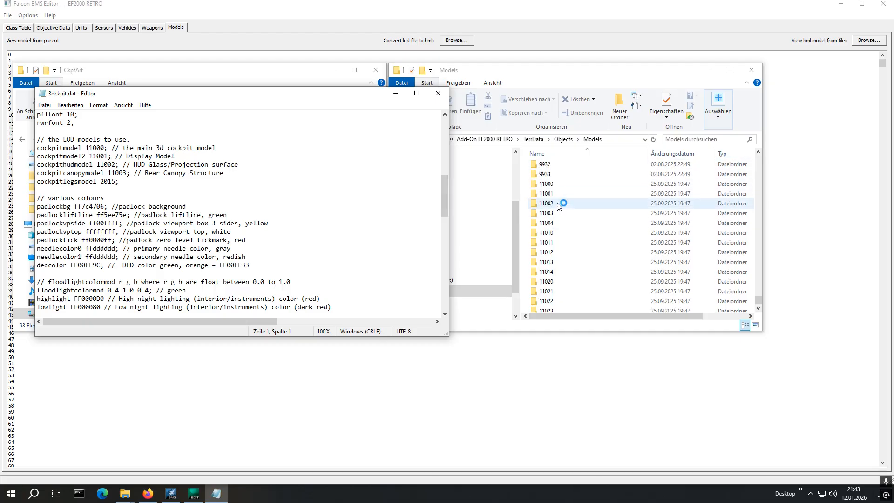
{"action": "left_click", "coordinate": [545, 184]}
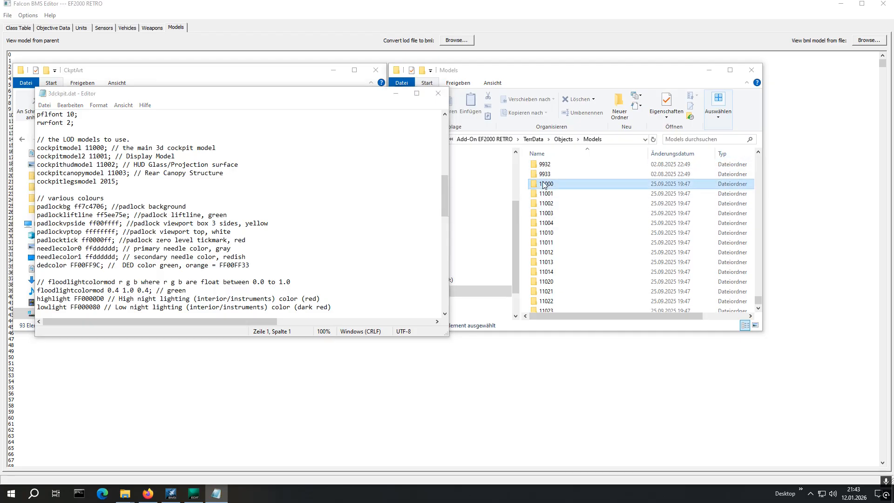
{"action": "left_click", "coordinate": [547, 215], "text": "shift"}
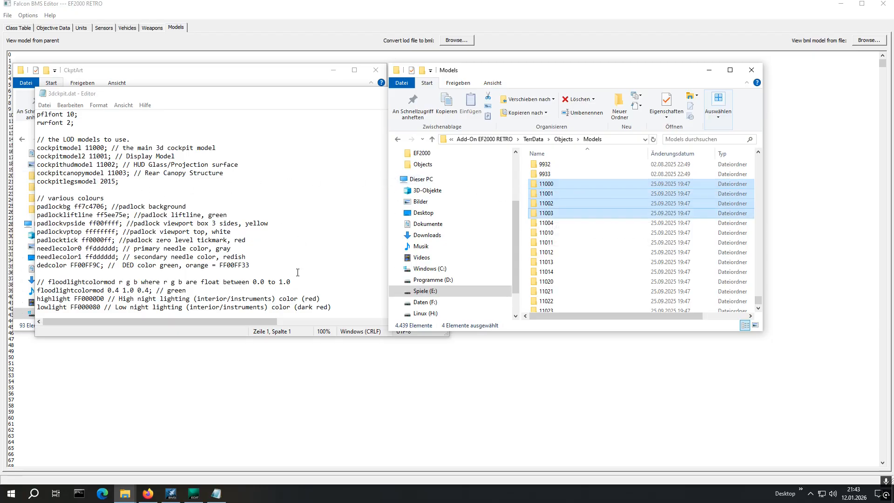
- In the Falcon BMS 4.38 window, open Data > Add-On EF2000 DELTA > TerrData > Objects
{"action": "left_click", "coordinate": [185, 77]}
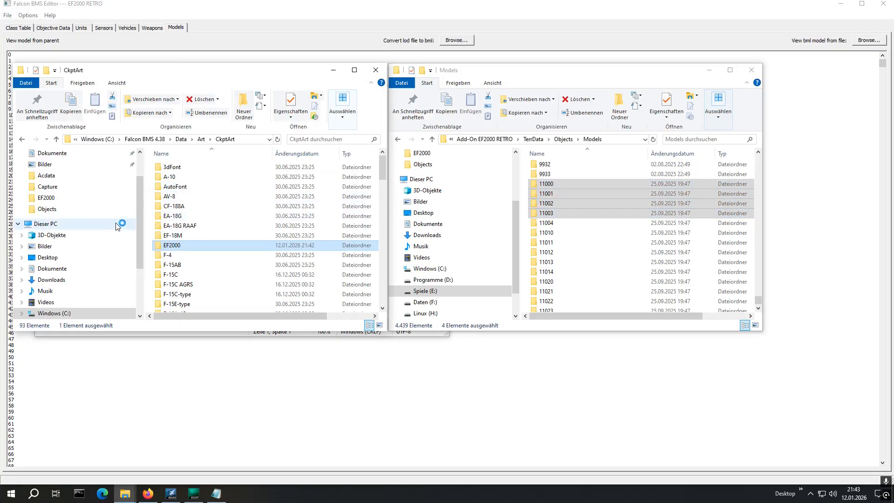
{"action": "left_click", "coordinate": [181, 140]}
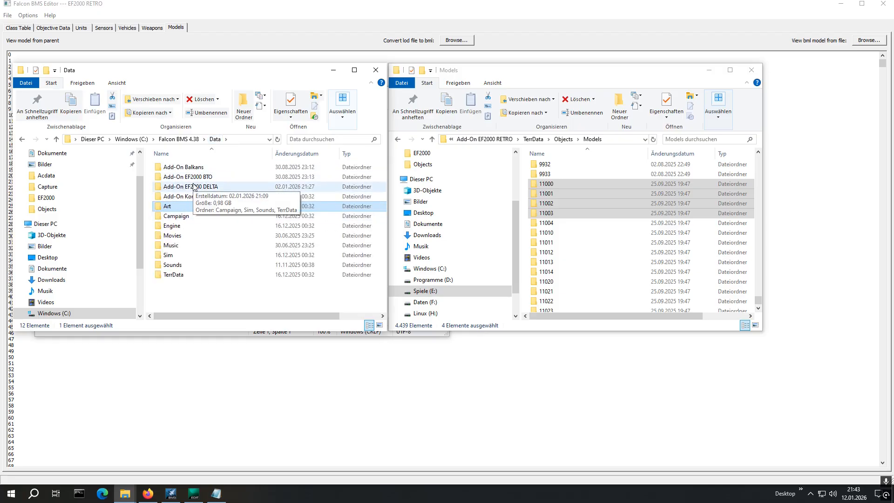
{"action": "double_click", "coordinate": [194, 186]}
{"action": "double_click", "coordinate": [168, 196]}
{"action": "double_click", "coordinate": [172, 167]}
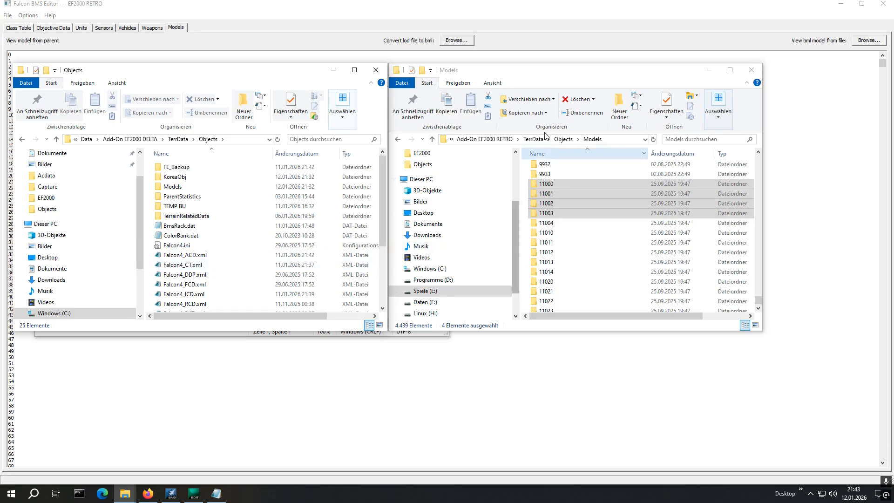
- Copy the selected RETRO model folders 11000 to 11003 into the EF2000 DELTA Models folder
{"action": "left_click", "coordinate": [580, 187]}
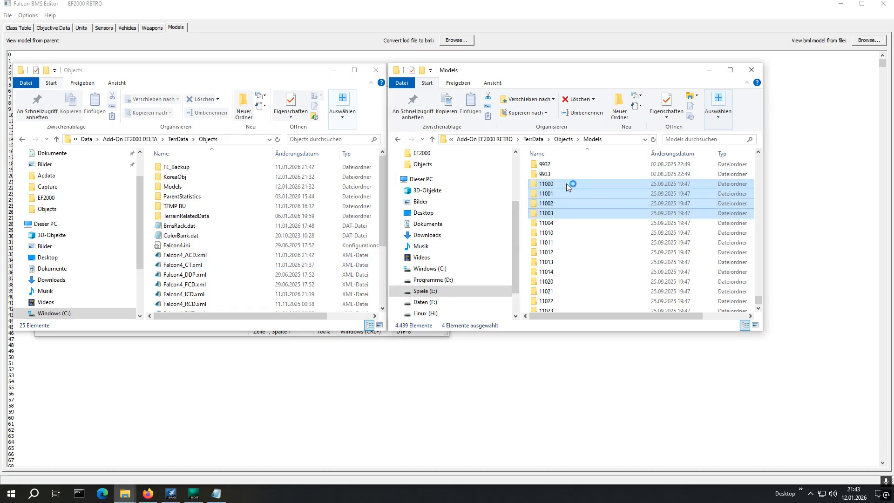
{"action": "left_click_drag", "start_coordinate": [567, 184], "coordinate": [181, 189]}
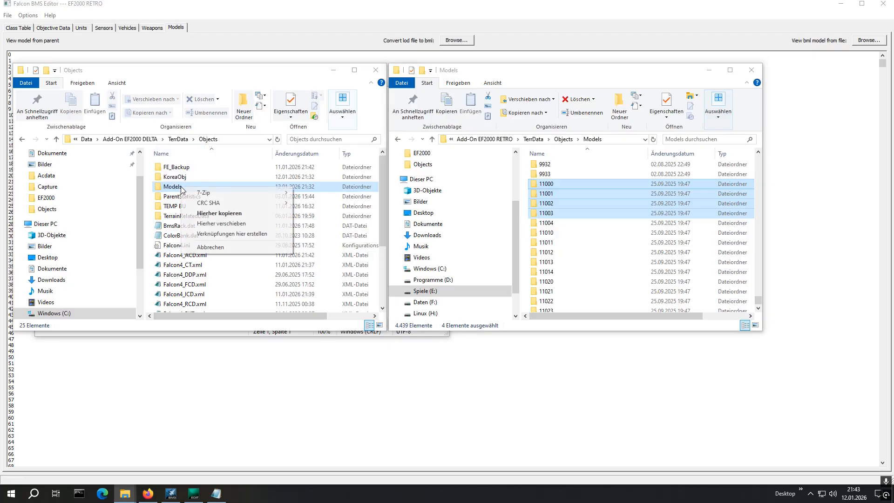
{"action": "left_click", "coordinate": [228, 214]}
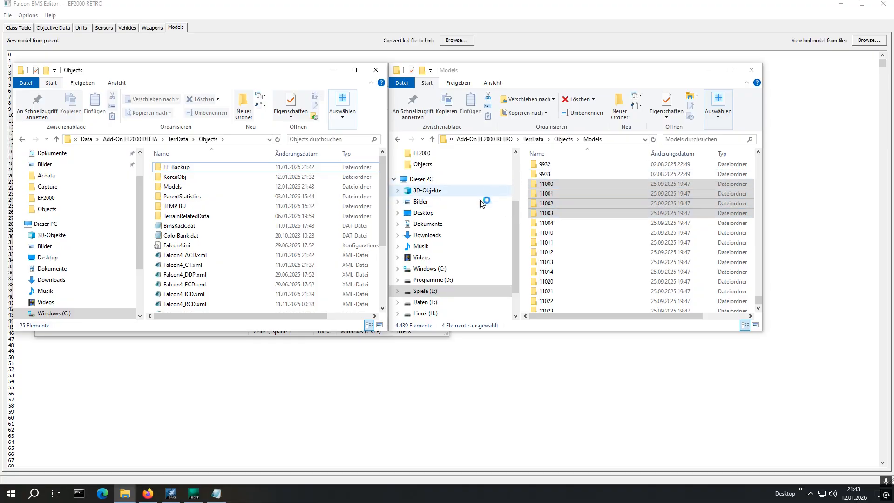
- Copy the RETRO model folders 11010 and 11011 one after the other into the EF2000 DELTA Models folder
{"action": "left_click", "coordinate": [550, 236]}
{"action": "left_click_drag", "start_coordinate": [553, 238], "coordinate": [175, 189]}
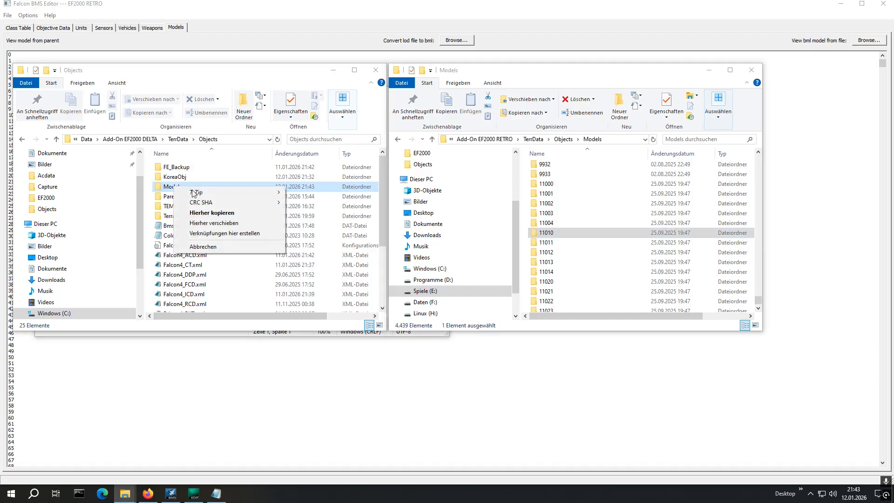
{"action": "left_click", "coordinate": [209, 212]}
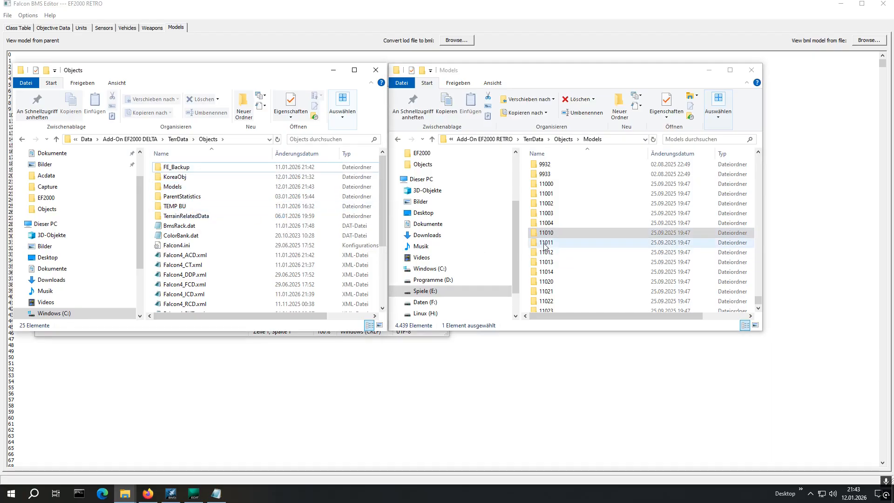
{"action": "left_click", "coordinate": [546, 247]}
{"action": "left_click_drag", "start_coordinate": [544, 247], "coordinate": [171, 188]}
{"action": "left_click", "coordinate": [205, 212]}
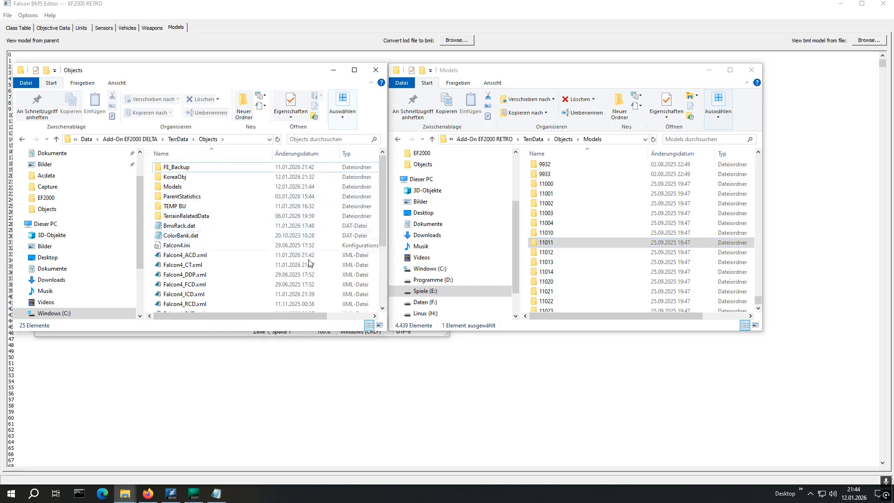
- Switch to the Falcon BMS Editor, view parent model 11000 in the Model Viewer, close the viewer and minimize the editor
{"action": "left_click", "coordinate": [376, 9]}
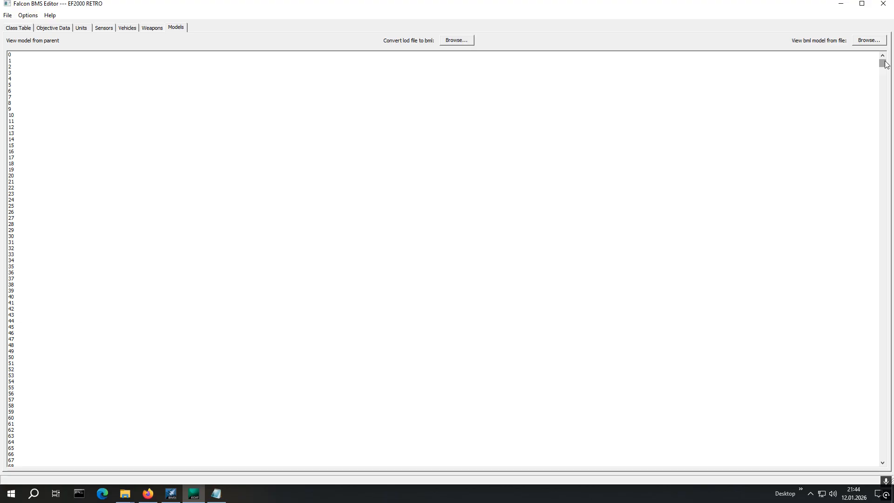
{"action": "left_click_drag", "start_coordinate": [886, 65], "coordinate": [887, 460]}
{"action": "left_click", "coordinate": [884, 453]}
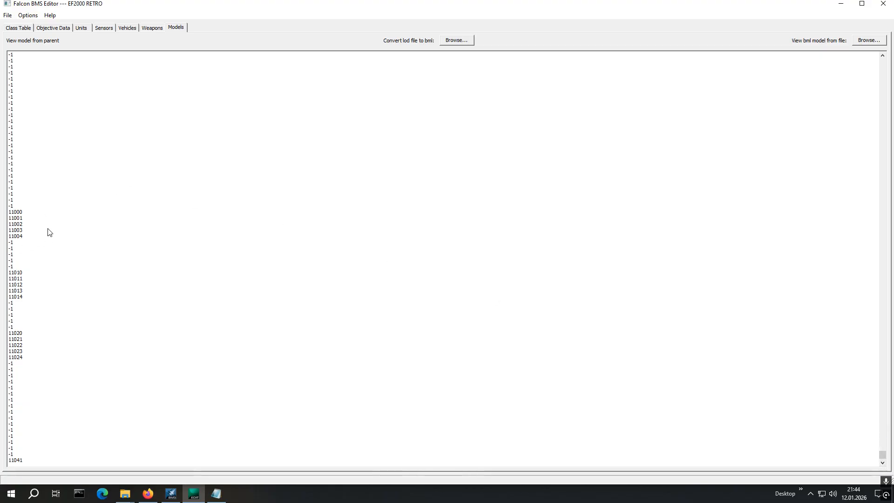
{"action": "double_click", "coordinate": [10, 213]}
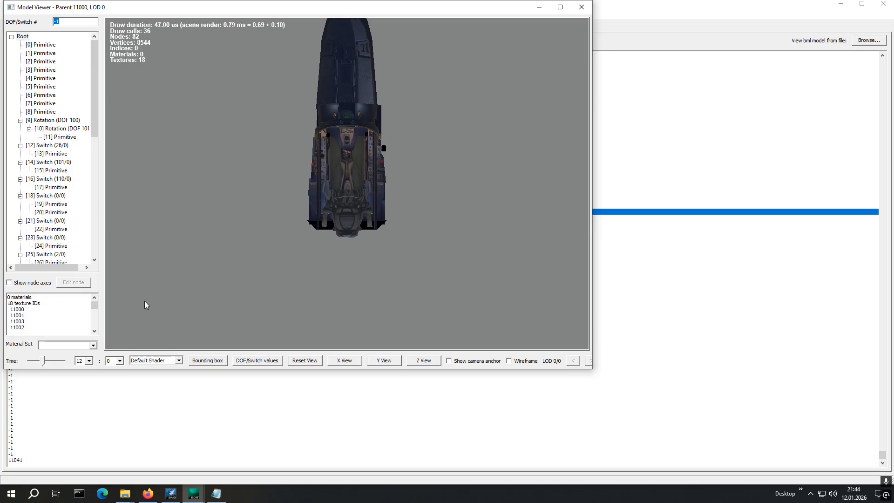
{"action": "left_click", "coordinate": [582, 7]}
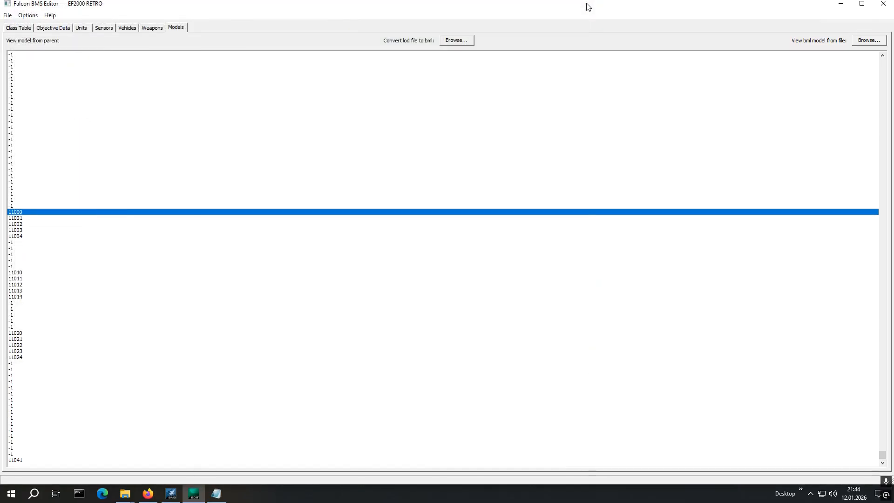
{"action": "left_click", "coordinate": [844, 5]}
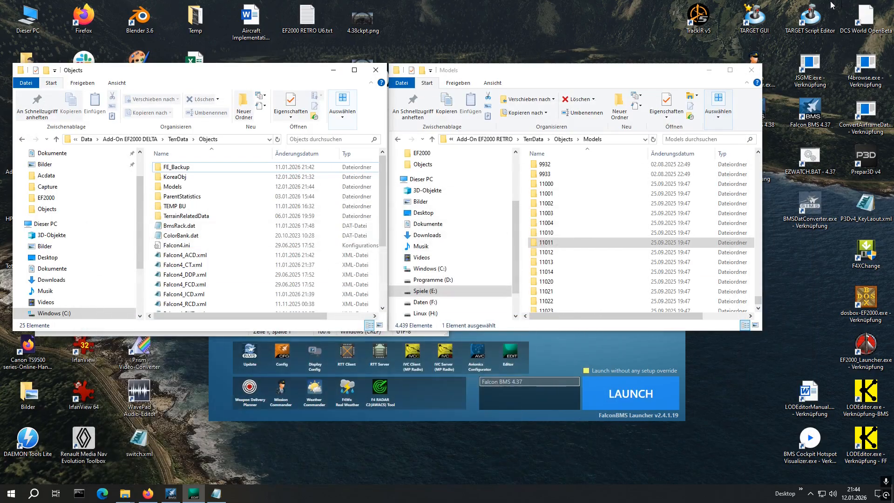
- Copy the textures 11000.dds to 11005.dds from the RETRO KoreaObj folder into the EF2000 DELTA KoreaObj folder
{"action": "left_click", "coordinate": [565, 139]}
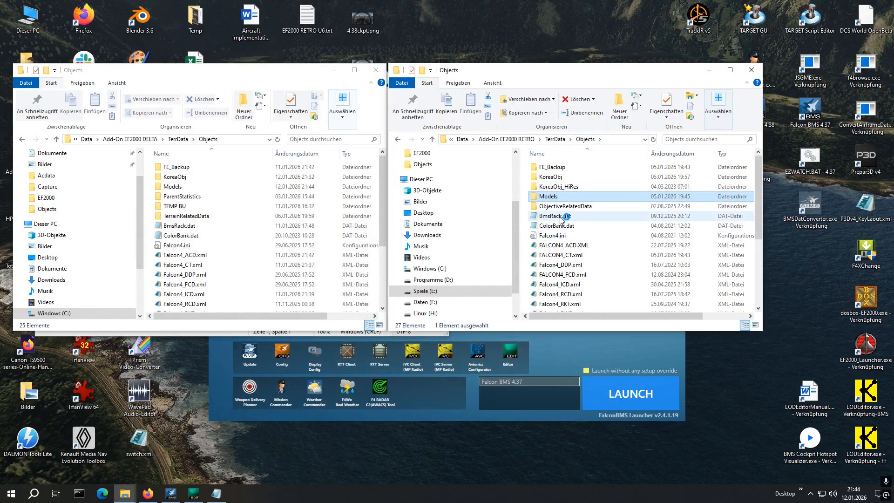
{"action": "double_click", "coordinate": [553, 178]}
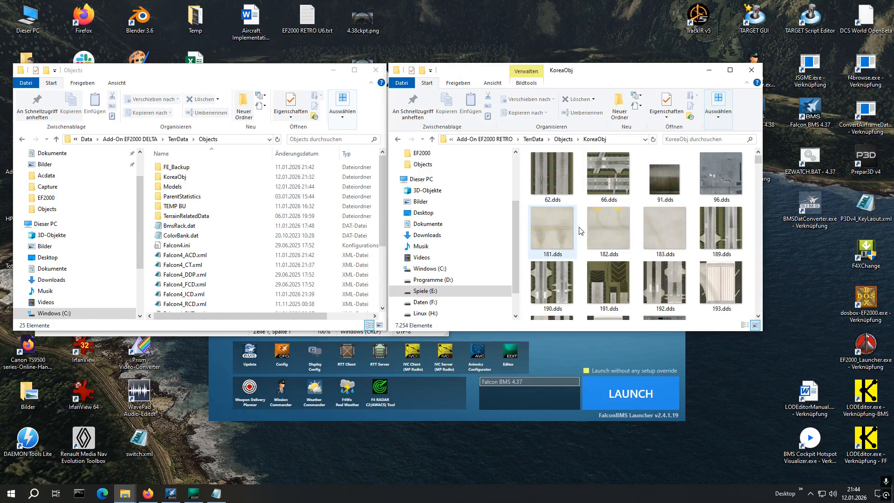
{"action": "left_click", "coordinate": [604, 218]}
{"action": "type", "text": "11"}
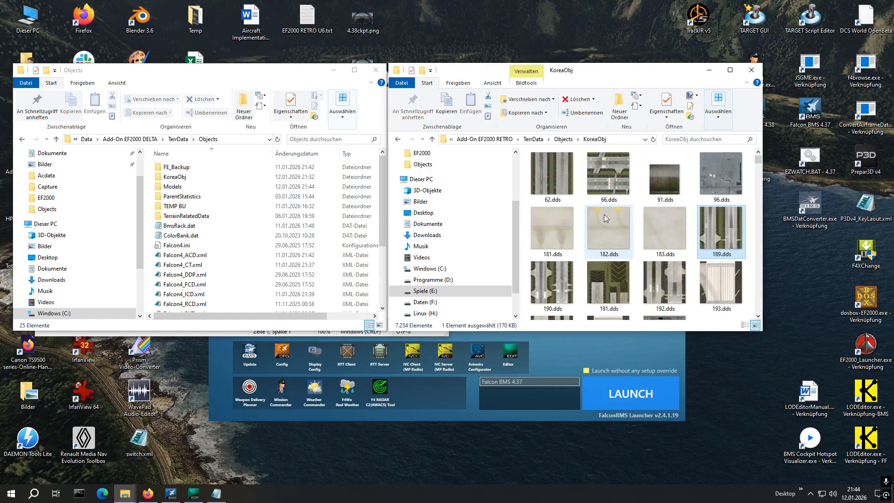
{"action": "type", "text": "000"}
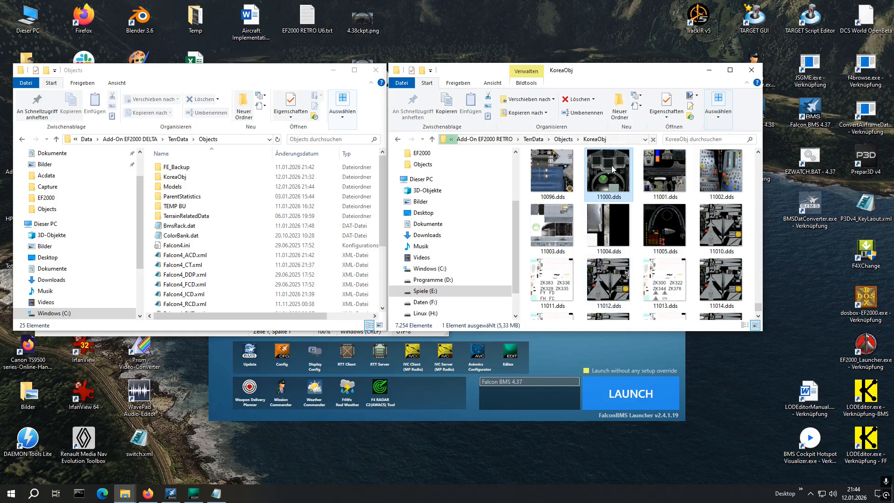
{"action": "left_click", "coordinate": [658, 231], "text": "shift"}
{"action": "left_click_drag", "start_coordinate": [603, 168], "coordinate": [182, 178]}
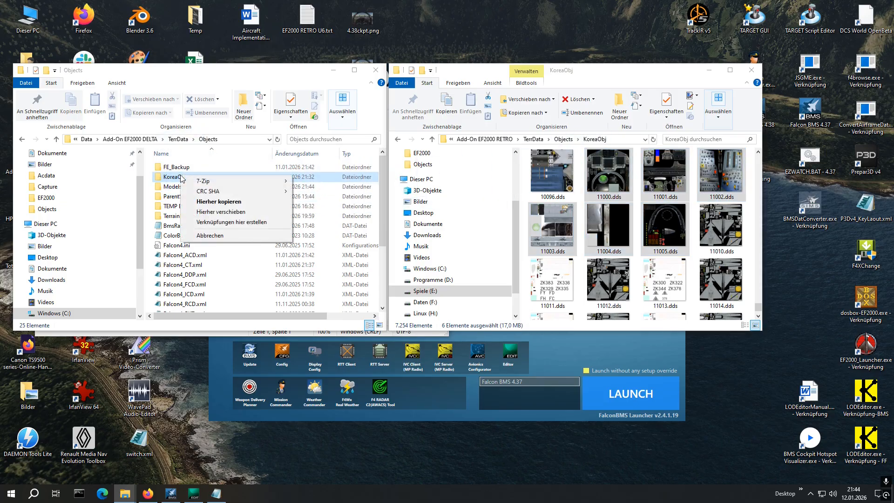
{"action": "left_click", "coordinate": [217, 201]}
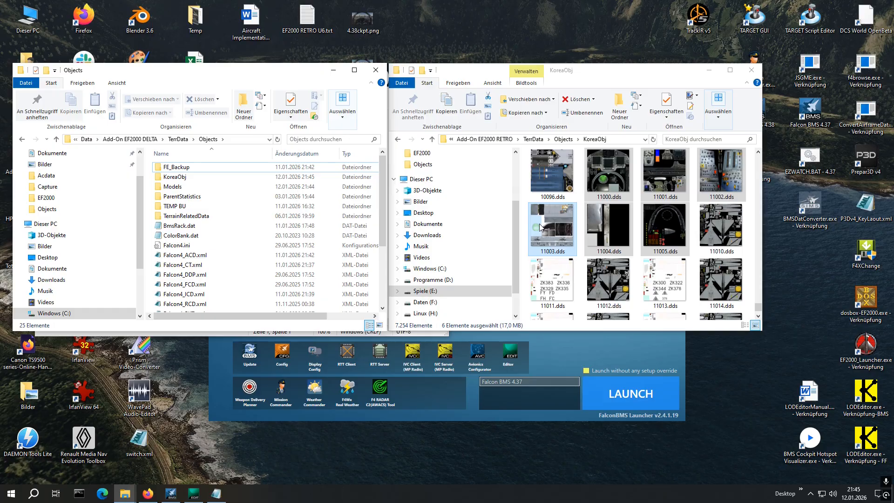
- Open EF2000BS.txtpb from the Sim > Acdata folder of Add-On EF2000 DELTA in a maximized text editor
{"action": "left_click", "coordinate": [180, 187]}
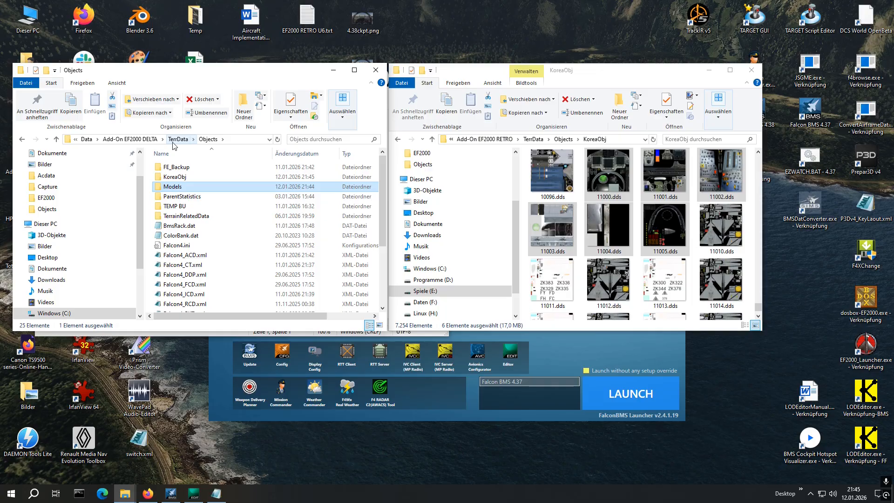
{"action": "left_click", "coordinate": [149, 139]}
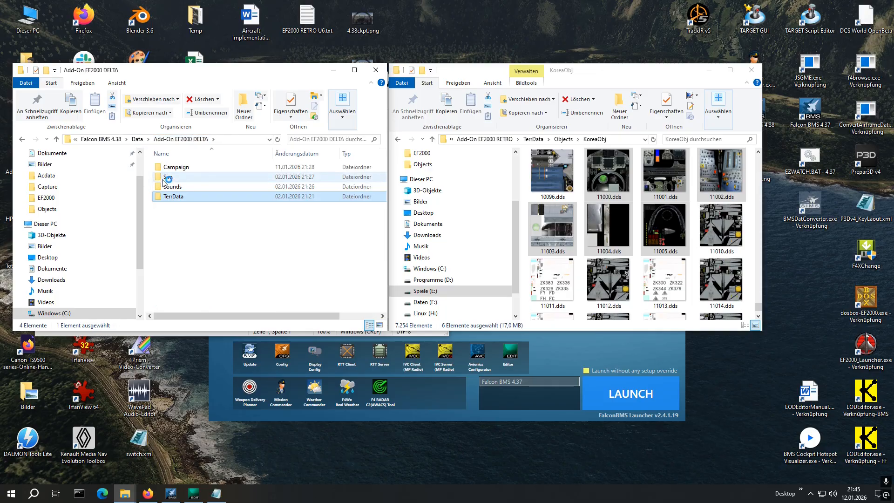
{"action": "left_click", "coordinate": [137, 140]}
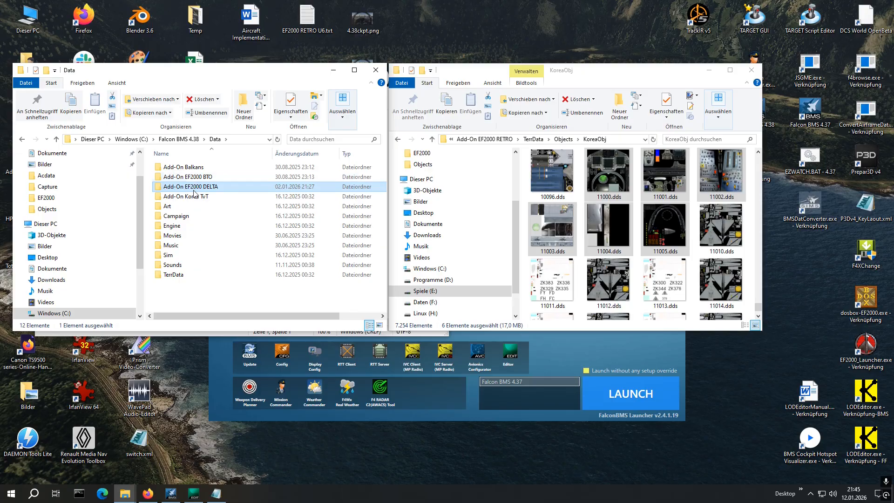
{"action": "double_click", "coordinate": [194, 188]}
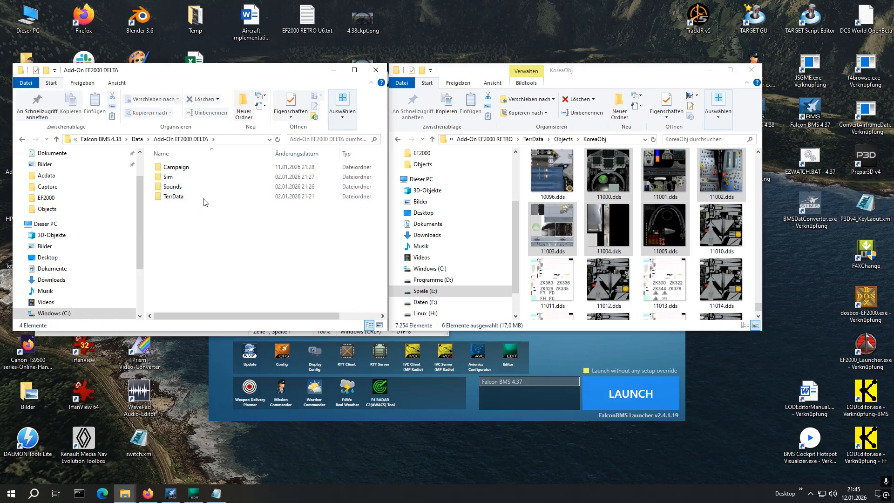
{"action": "left_click", "coordinate": [171, 181]}
{"action": "double_click", "coordinate": [171, 181]}
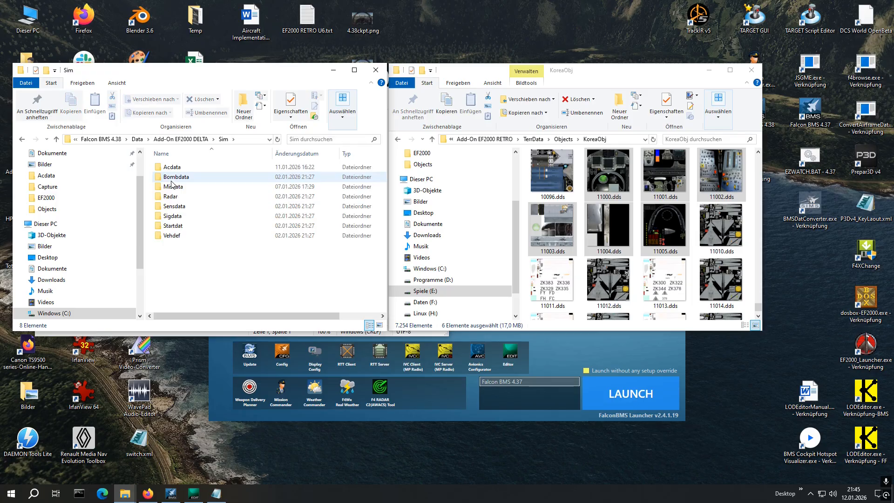
{"action": "double_click", "coordinate": [168, 170]}
{"action": "left_click", "coordinate": [177, 236]}
{"action": "type", "text": "ef"}
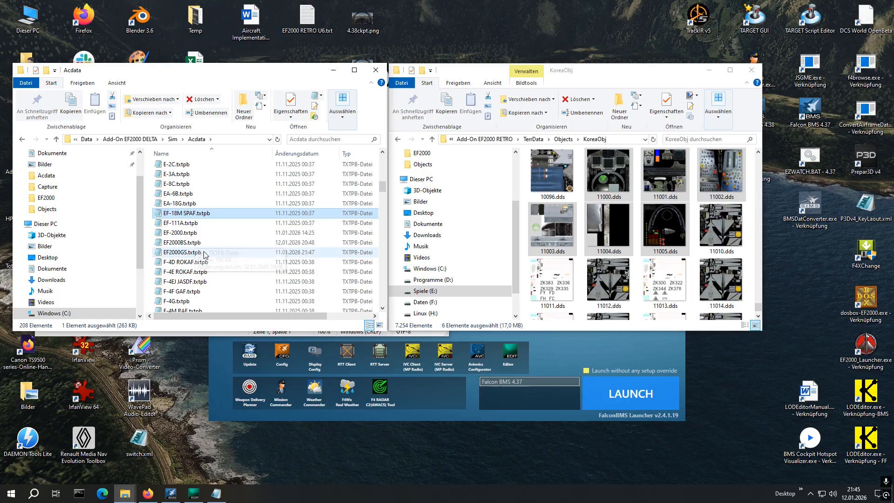
{"action": "double_click", "coordinate": [188, 244]}
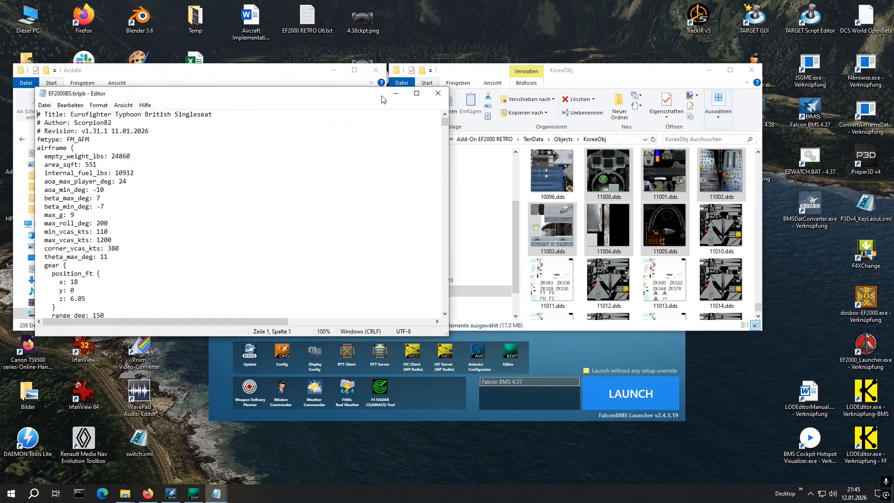
{"action": "left_click", "coordinate": [417, 93]}
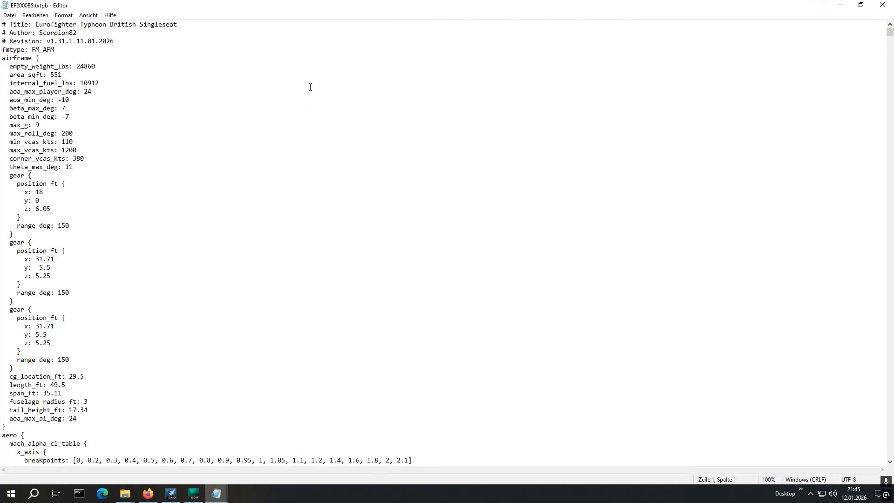
- Search the flight model file for "cockpit" and bring the aircraft block under auxaero into view
{"action": "left_click", "coordinate": [37, 16]}
{"action": "left_click", "coordinate": [46, 94]}
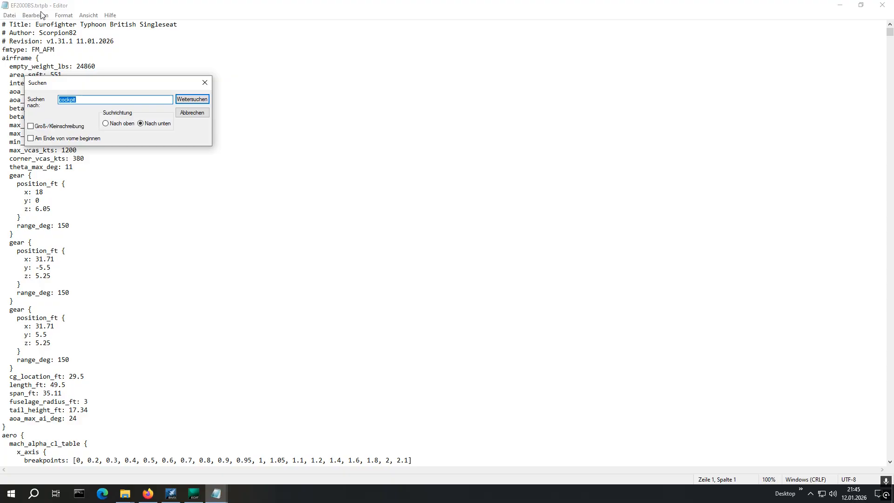
{"action": "key", "text": "Return"}
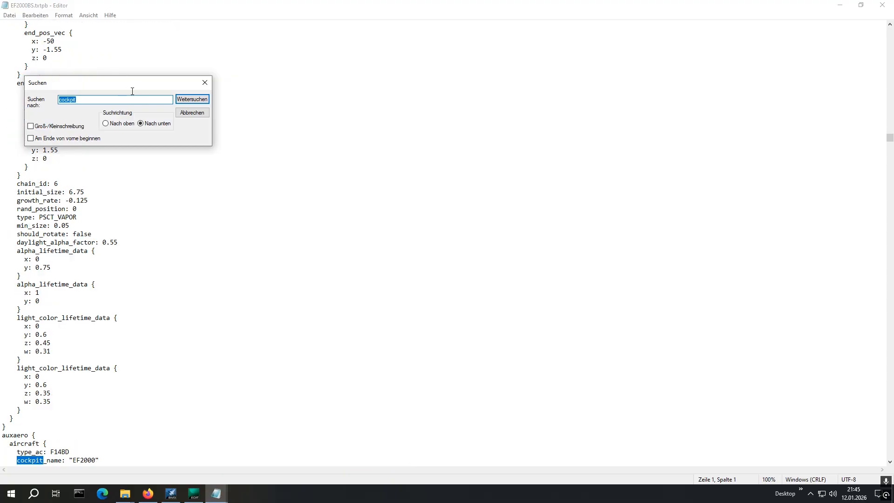
{"action": "left_click", "coordinate": [191, 114]}
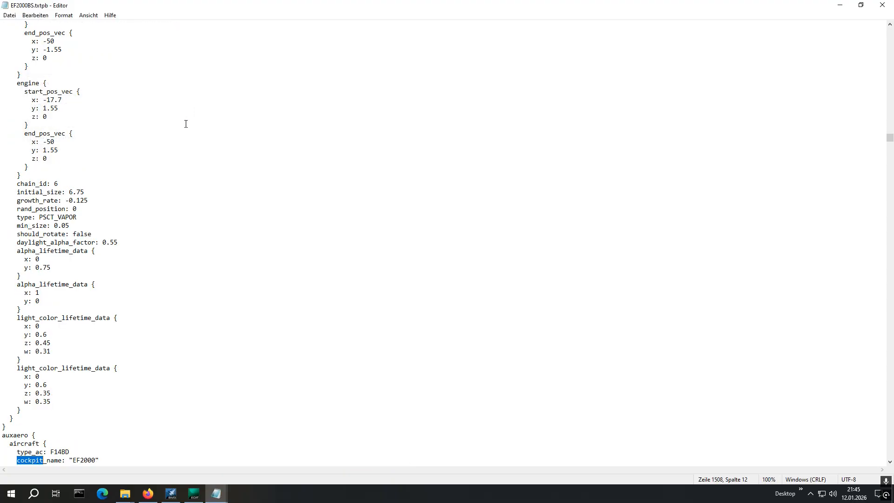
{"action": "scroll", "coordinate": [179, 161], "scroll_direction": "down", "scroll_amount": 7}
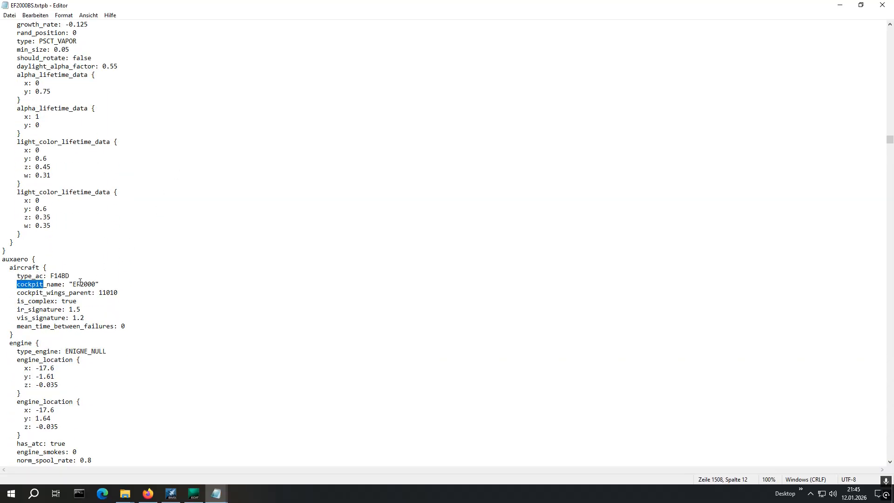
- Examine the cockpit_name and cockpit_wings_parent values in the aircraft block, then close the file
{"action": "left_click_drag", "start_coordinate": [73, 282], "coordinate": [96, 280]}
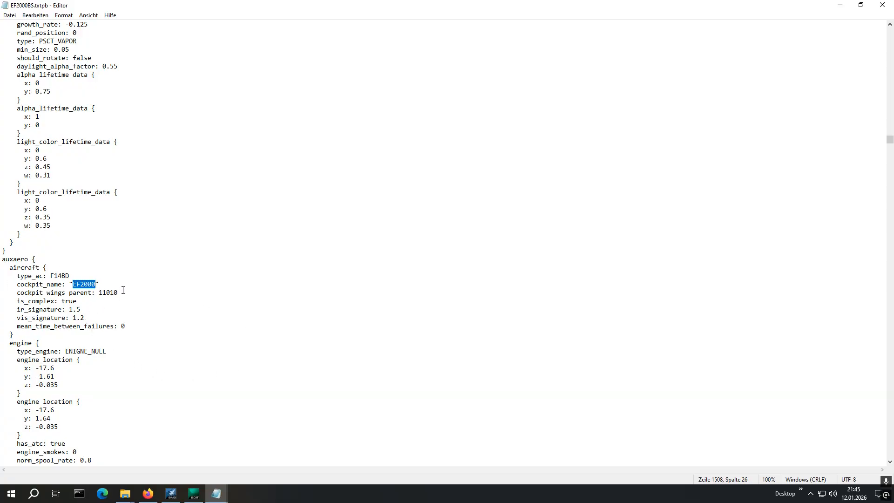
{"action": "left_click_drag", "start_coordinate": [119, 292], "coordinate": [101, 294]}
{"action": "left_click", "coordinate": [135, 294]}
{"action": "left_click_drag", "start_coordinate": [73, 284], "coordinate": [97, 281]}
{"action": "left_click", "coordinate": [134, 294]}
{"action": "left_click_drag", "start_coordinate": [134, 293], "coordinate": [101, 296]}
{"action": "left_click", "coordinate": [145, 295]}
{"action": "left_click", "coordinate": [882, 5]}
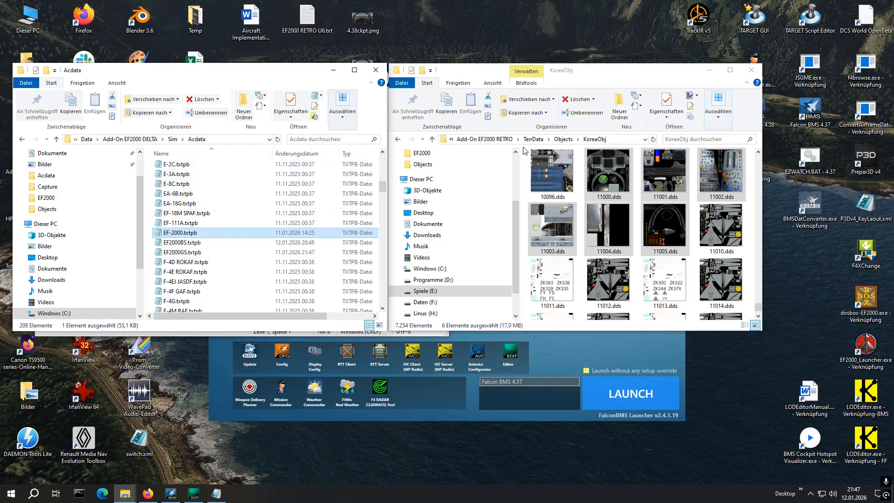
- In the Add-On EF2000 RETRO folder, open 3dckpit.dat from Art > CkptArt > EF2000
{"action": "left_click", "coordinate": [502, 139]}
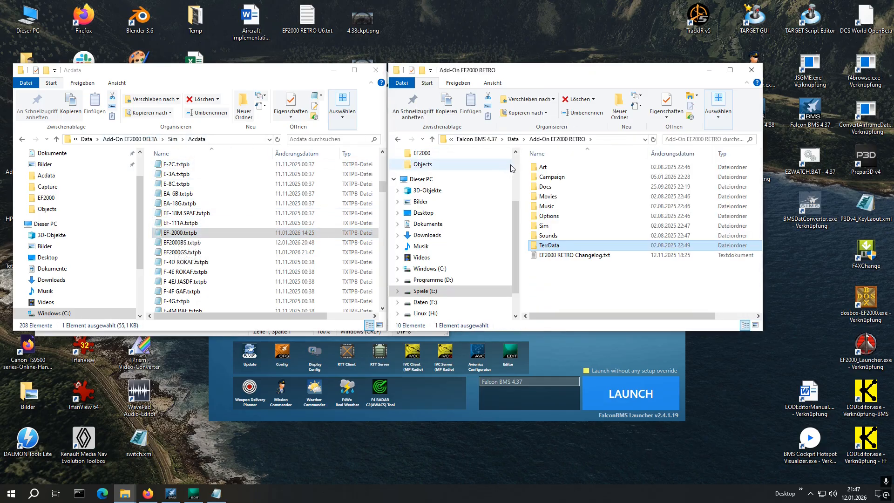
{"action": "double_click", "coordinate": [544, 167]}
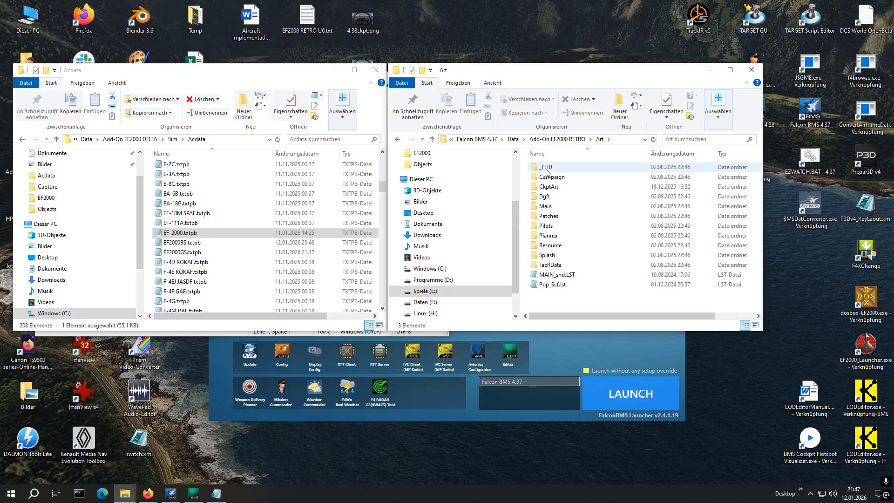
{"action": "double_click", "coordinate": [548, 187]}
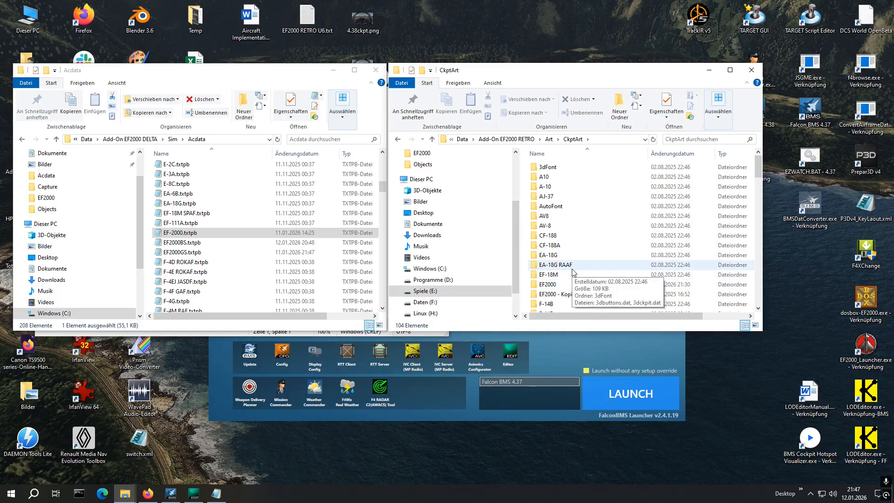
{"action": "double_click", "coordinate": [548, 285]}
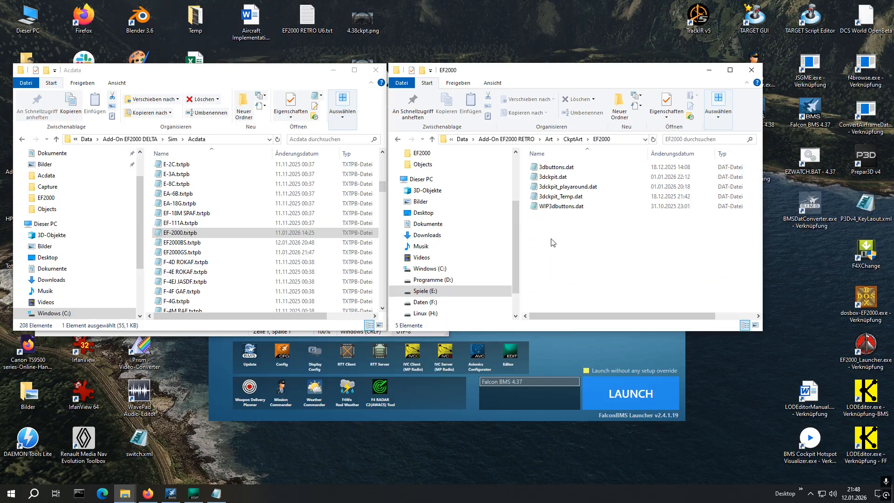
{"action": "double_click", "coordinate": [551, 178]}
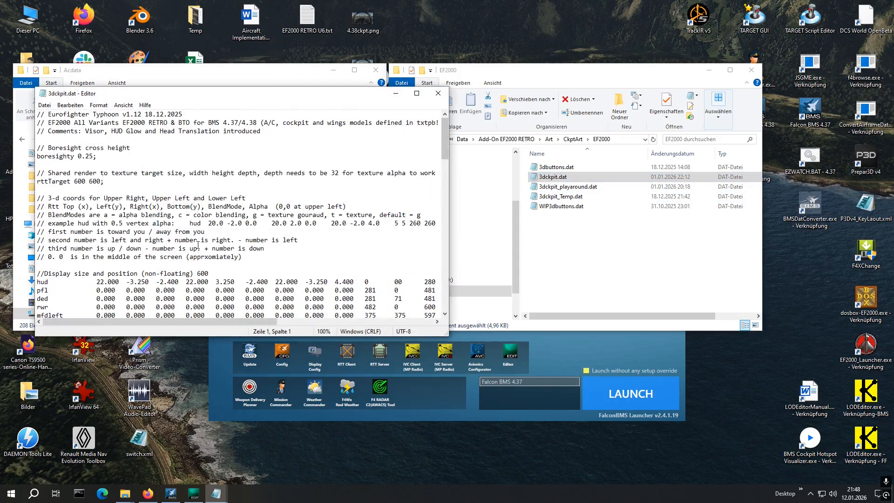
- Examine the cockpit LOD model entries in 3dckpit.dat, close the file and return to the CkptArt folder
{"action": "scroll", "coordinate": [198, 244], "scroll_direction": "down", "scroll_amount": 5}
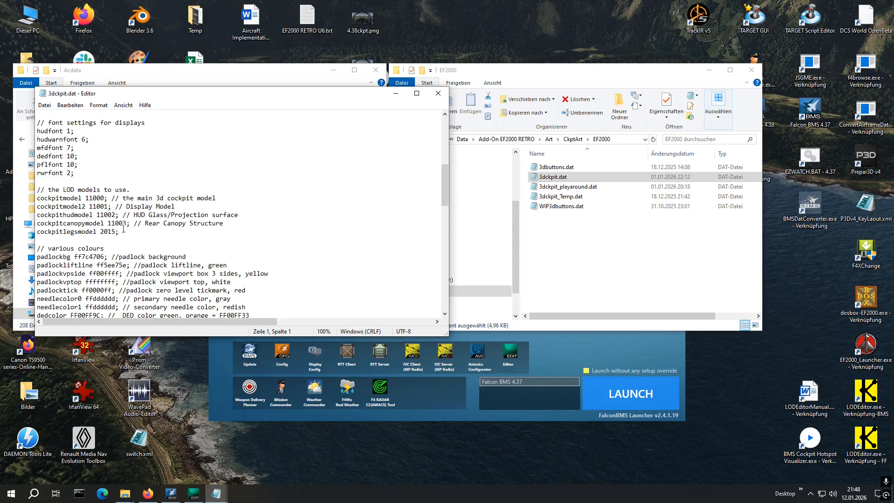
{"action": "left_click", "coordinate": [233, 222]}
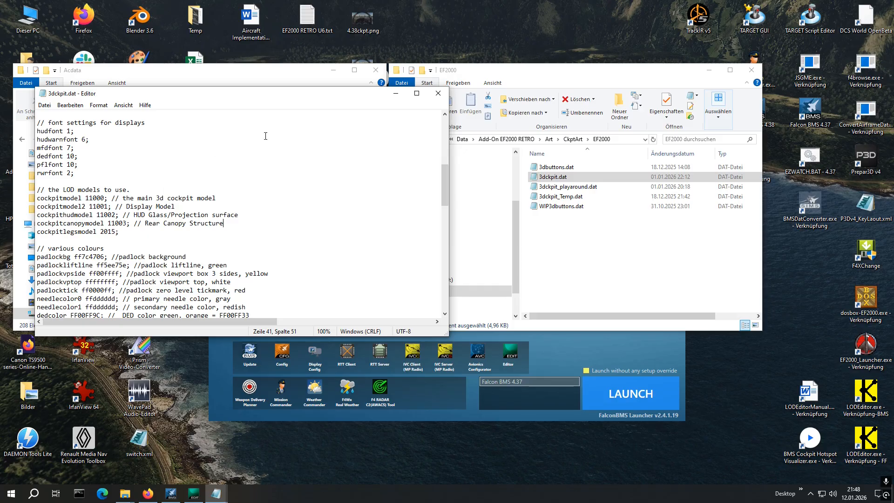
{"action": "left_click", "coordinate": [437, 96]}
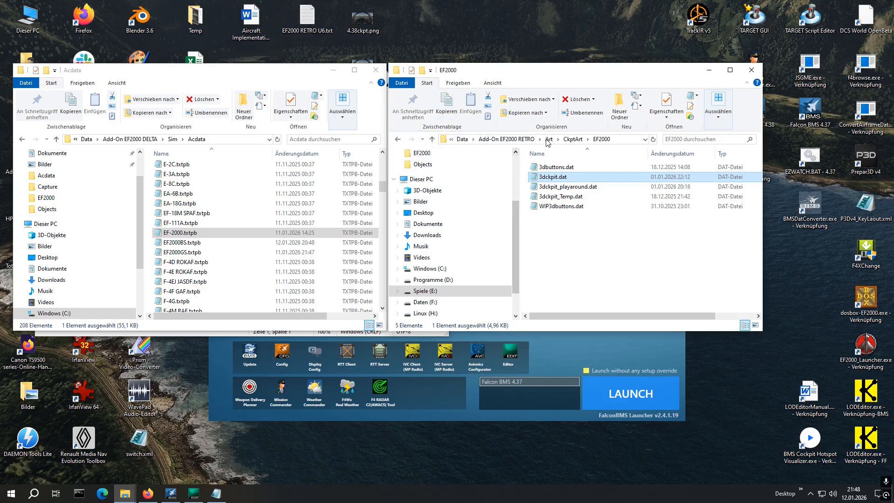
{"action": "left_click", "coordinate": [567, 138]}
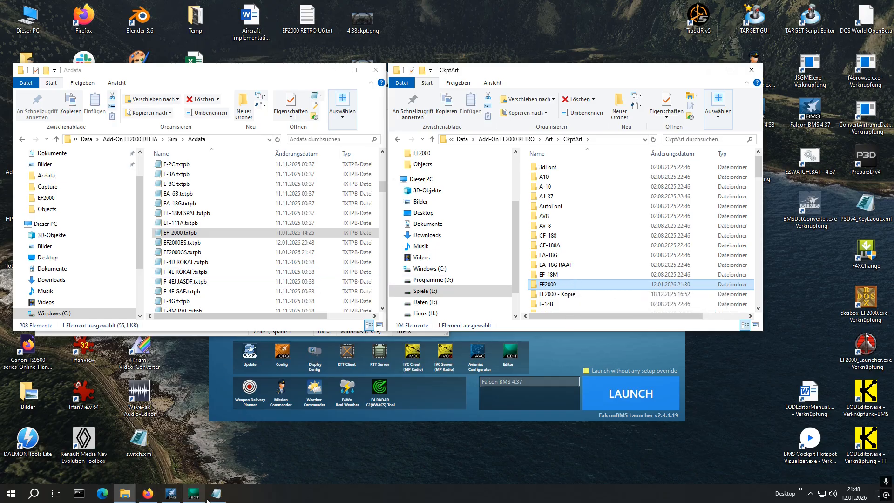
- Switch to the Falcon BMS Editor, sort the aircraft vehicles by name and open the EF2000 BS vehicle record
{"action": "mouse_move", "coordinate": [199, 499]}
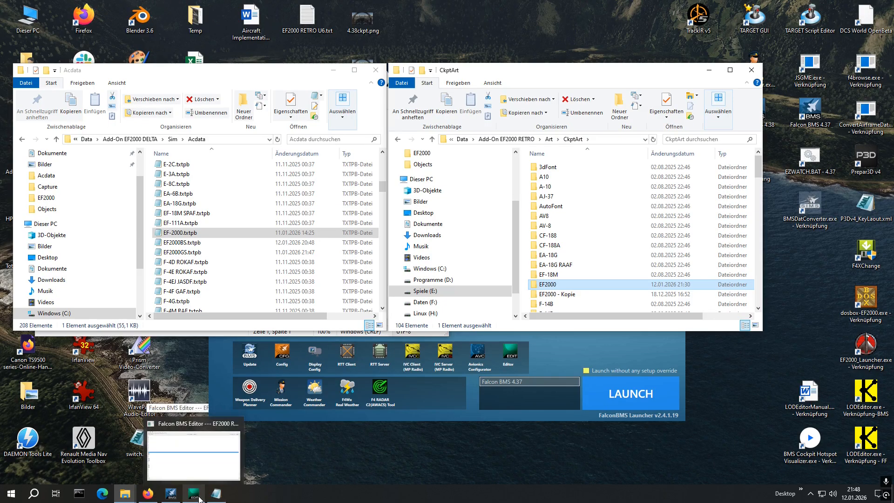
{"action": "left_click", "coordinate": [199, 499]}
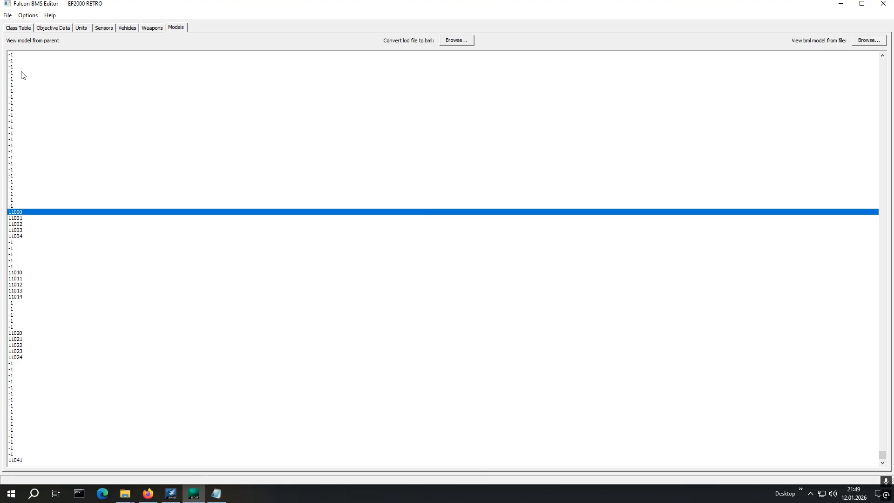
{"action": "left_click", "coordinate": [126, 29]}
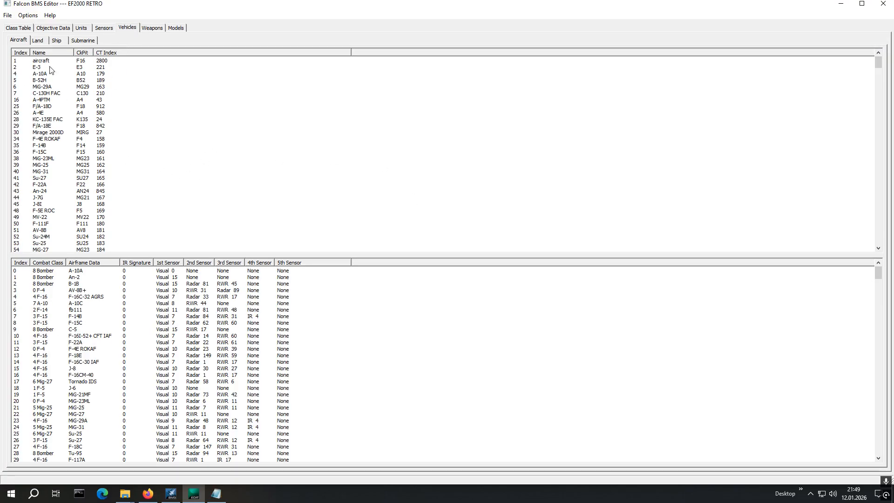
{"action": "left_click", "coordinate": [52, 52]}
{"action": "scroll", "coordinate": [54, 122], "scroll_direction": "down", "scroll_amount": 5}
{"action": "scroll", "coordinate": [55, 123], "scroll_direction": "down", "scroll_amount": 9}
{"action": "scroll", "coordinate": [55, 124], "scroll_direction": "down", "scroll_amount": 15}
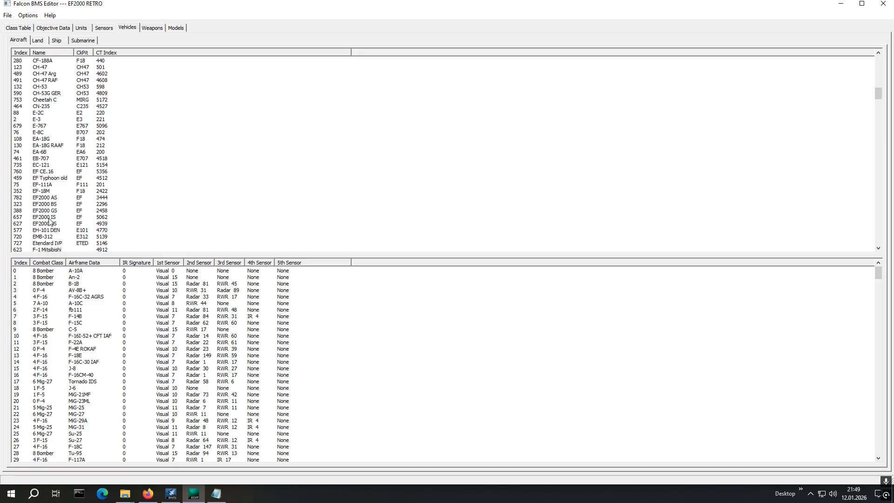
{"action": "left_click", "coordinate": [47, 205]}
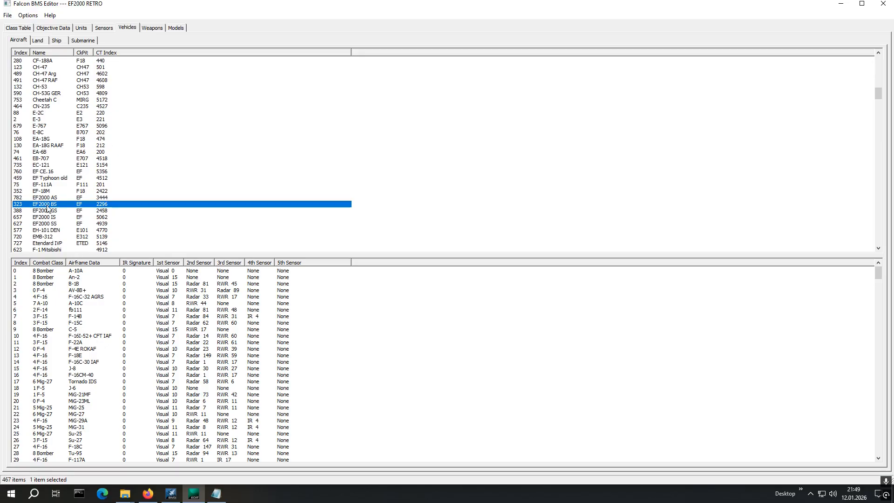
{"action": "double_click", "coordinate": [46, 205]}
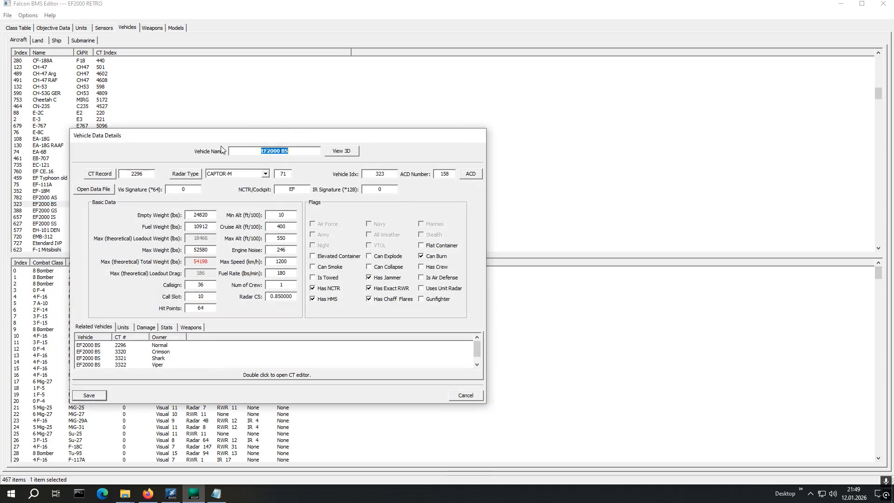
- Examine the vehicle name and the NCTR/Cockpit code in the EF2000 BS vehicle record
{"action": "left_click", "coordinate": [239, 151]}
{"action": "left_click_drag", "start_coordinate": [255, 150], "coordinate": [293, 152]}
{"action": "left_click", "coordinate": [264, 149]}
{"action": "left_click_drag", "start_coordinate": [256, 148], "coordinate": [300, 140]}
{"action": "left_click", "coordinate": [291, 151]}
{"action": "double_click", "coordinate": [287, 190]}
{"action": "left_click", "coordinate": [288, 190]}
- Open the EF2000 BS class table record, check its Normal graphics model number and close the record without saving
{"action": "left_click", "coordinate": [99, 174]}
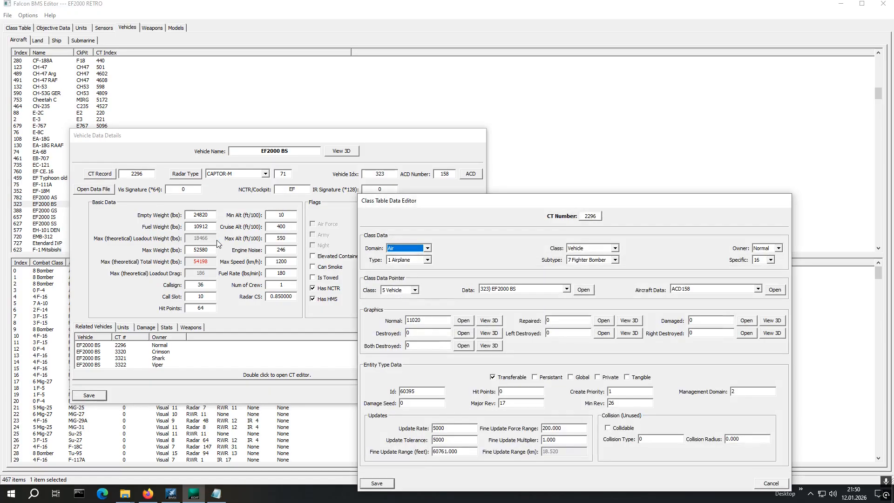
{"action": "double_click", "coordinate": [430, 319]}
{"action": "left_click", "coordinate": [437, 320]}
{"action": "left_click", "coordinate": [429, 322]}
{"action": "left_click_drag", "start_coordinate": [429, 321], "coordinate": [318, 309]}
{"action": "left_click", "coordinate": [438, 319]}
{"action": "left_click", "coordinate": [782, 487]}
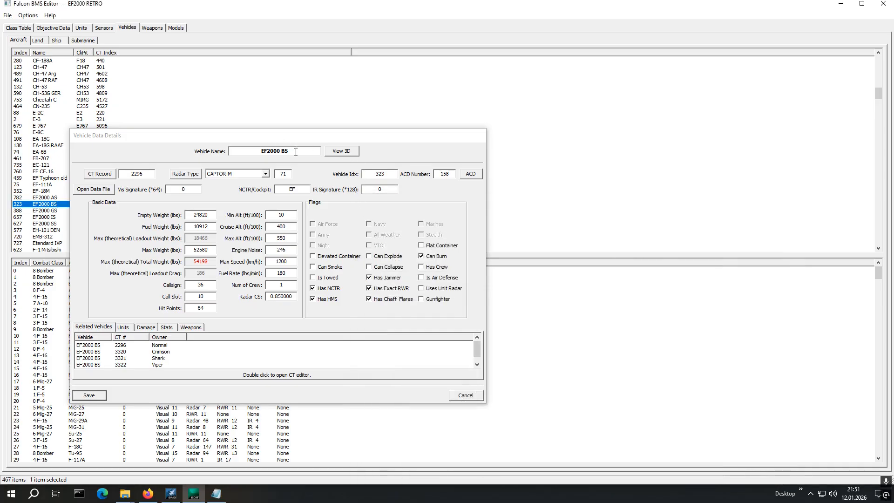
- Compare the vehicle name with the NCTR/Cockpit code once more and close the vehicle record without saving
{"action": "left_click_drag", "start_coordinate": [302, 153], "coordinate": [176, 141]}
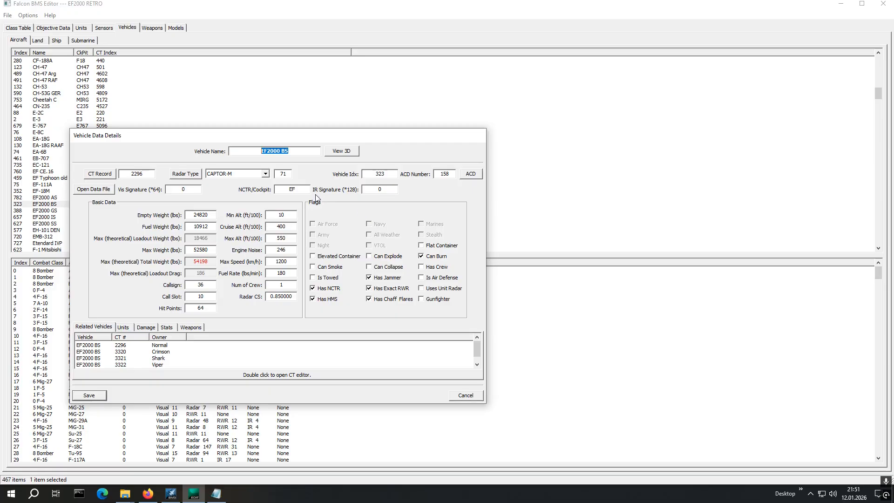
{"action": "left_click", "coordinate": [302, 189]}
{"action": "left_click_drag", "start_coordinate": [300, 190], "coordinate": [279, 191]}
{"action": "left_click", "coordinate": [469, 396]}
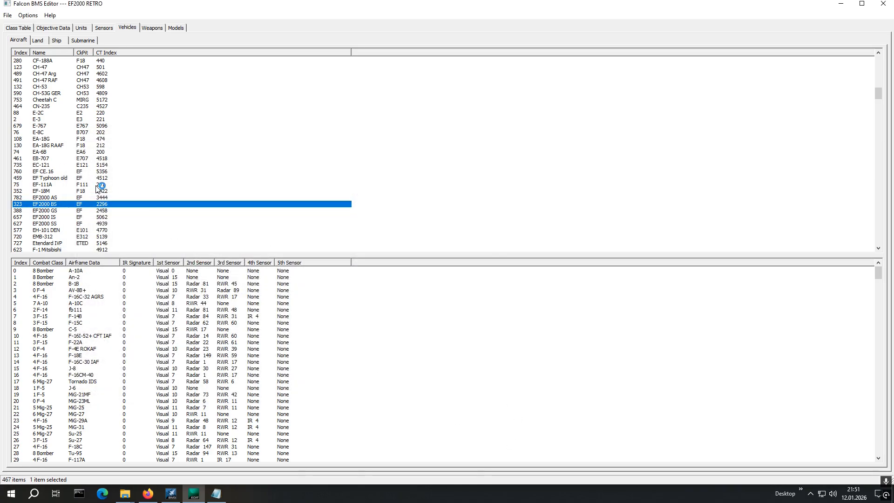
- Minimize the editor and locate the EF2000BS.txtpb and EF2000GS.txtpb files in the Add-On EF2000 DELTA Acdata folder
{"action": "left_click", "coordinate": [838, 5]}
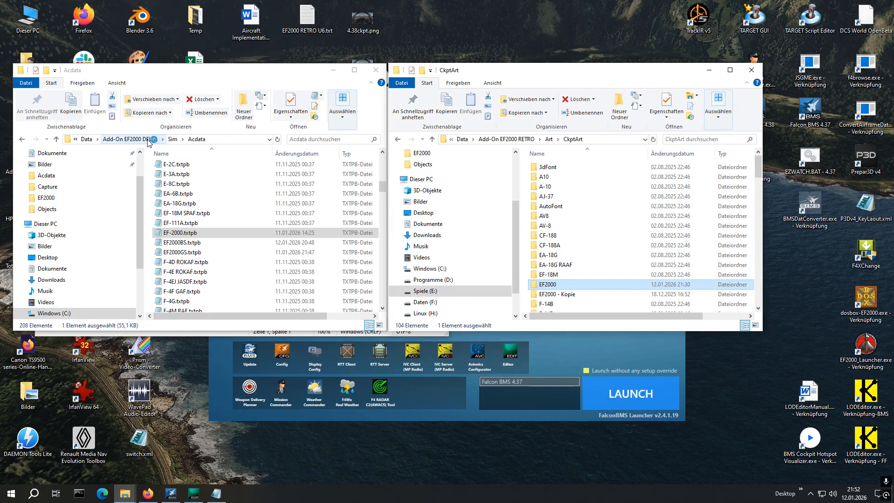
{"action": "left_click", "coordinate": [185, 243]}
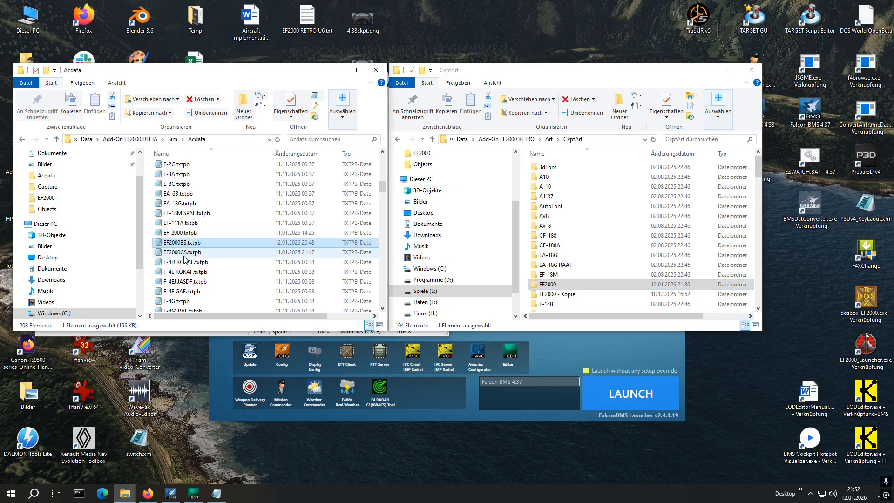
{"action": "left_click", "coordinate": [185, 252]}
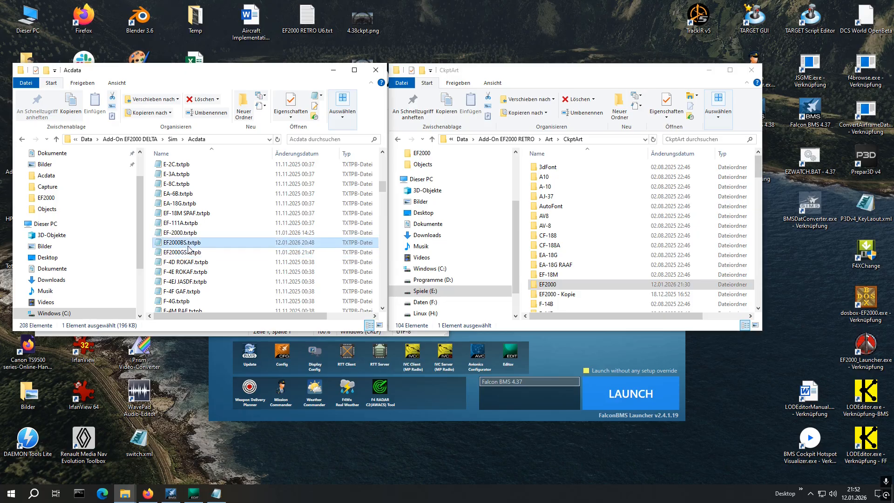
{"action": "left_click", "coordinate": [182, 243]}
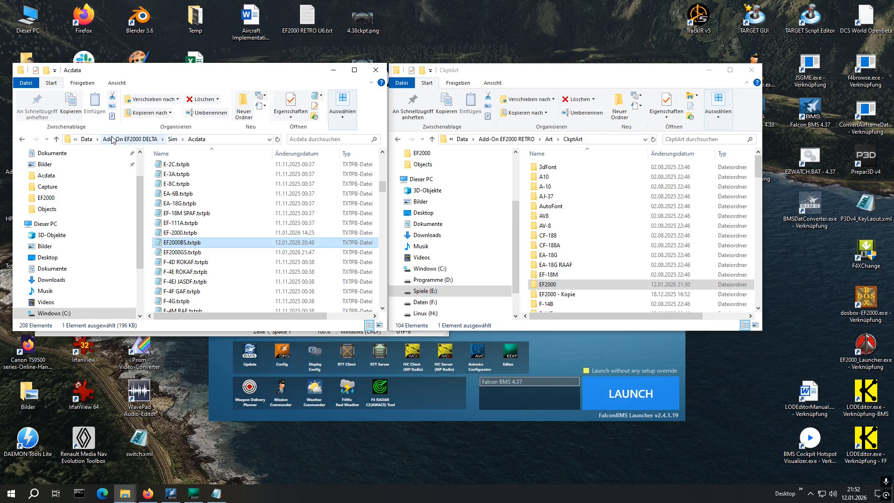
- In Add-On EF2000 DELTA, look through TerrData > Objects > KoreaObj for the textures, then open the neighbouring Models folder
{"action": "left_click", "coordinate": [161, 139]}
{"action": "double_click", "coordinate": [176, 196]}
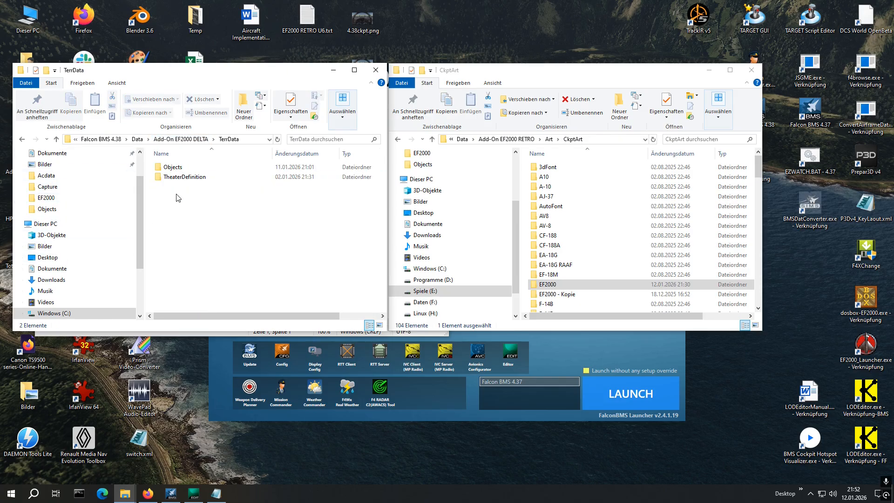
{"action": "left_click", "coordinate": [173, 169]}
{"action": "double_click", "coordinate": [173, 171]}
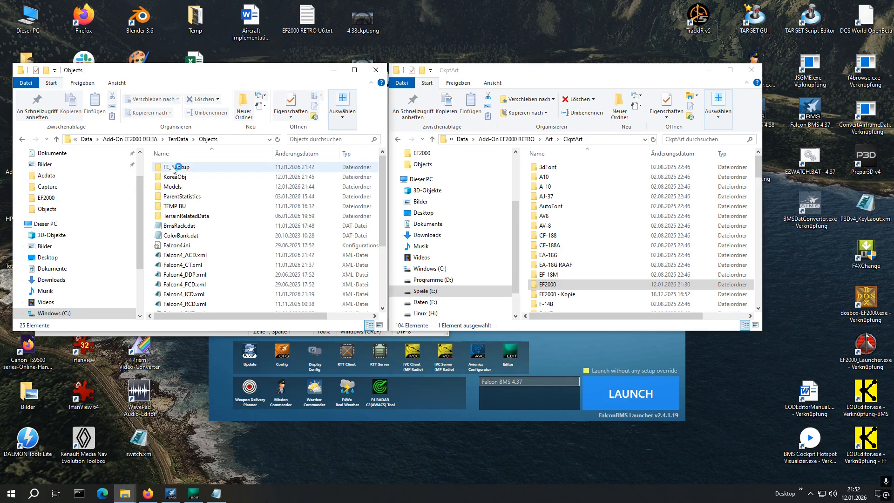
{"action": "double_click", "coordinate": [175, 177]}
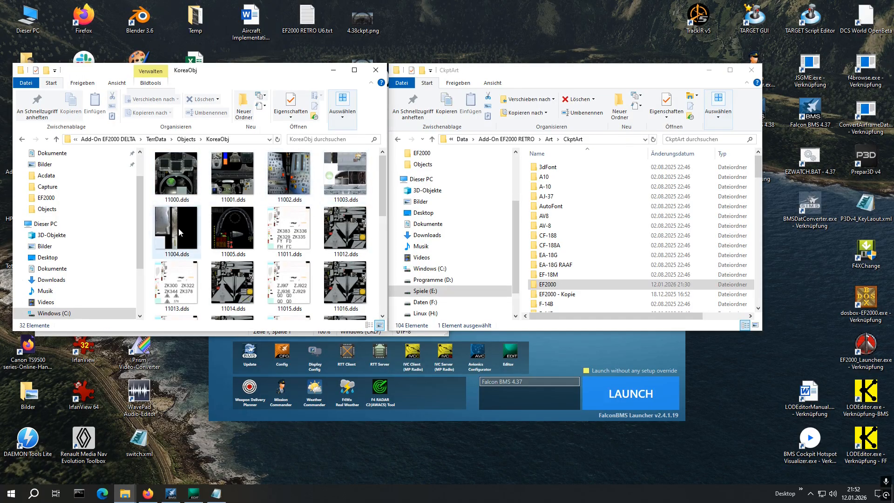
{"action": "left_click", "coordinate": [185, 141]}
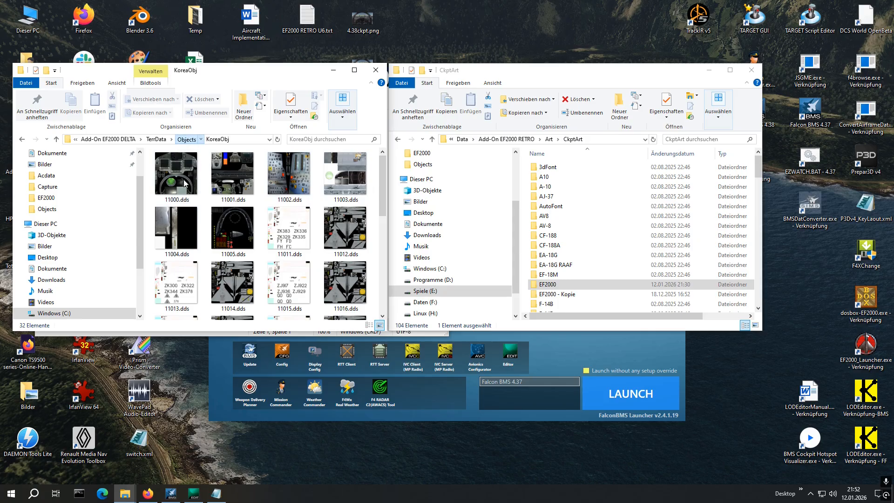
{"action": "double_click", "coordinate": [180, 188]}
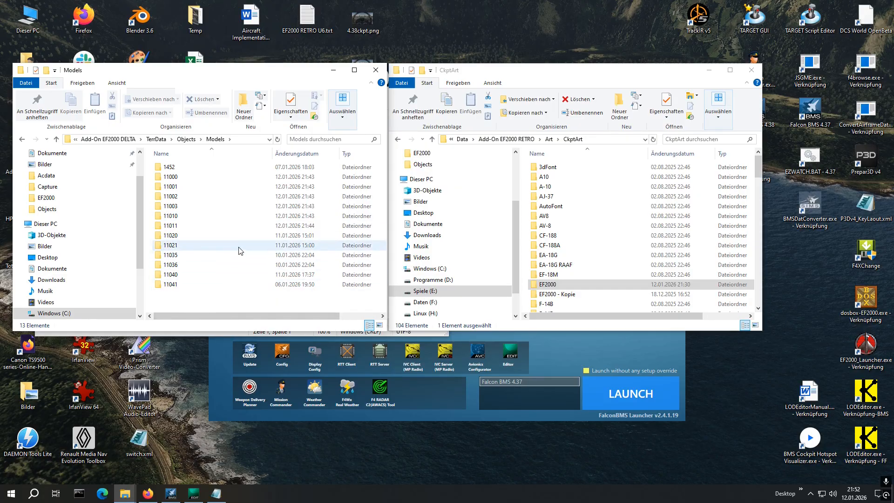
- Close the Falcon BMS 4.37 launcher, open the 4.38 launcher and launch the game with the EF2000 DELTA theater
{"action": "left_click", "coordinate": [573, 348]}
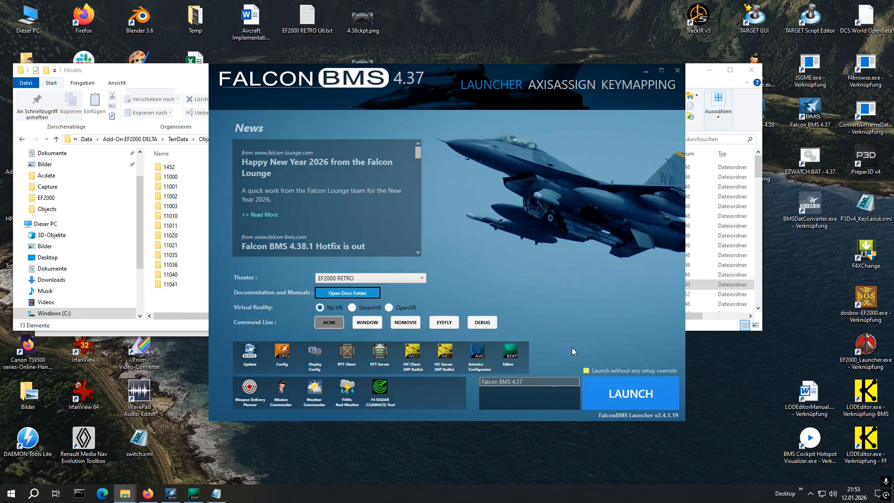
{"action": "left_click", "coordinate": [678, 70]}
{"action": "left_click_drag", "start_coordinate": [676, 82], "coordinate": [600, 64]}
{"action": "left_click", "coordinate": [760, 118]}
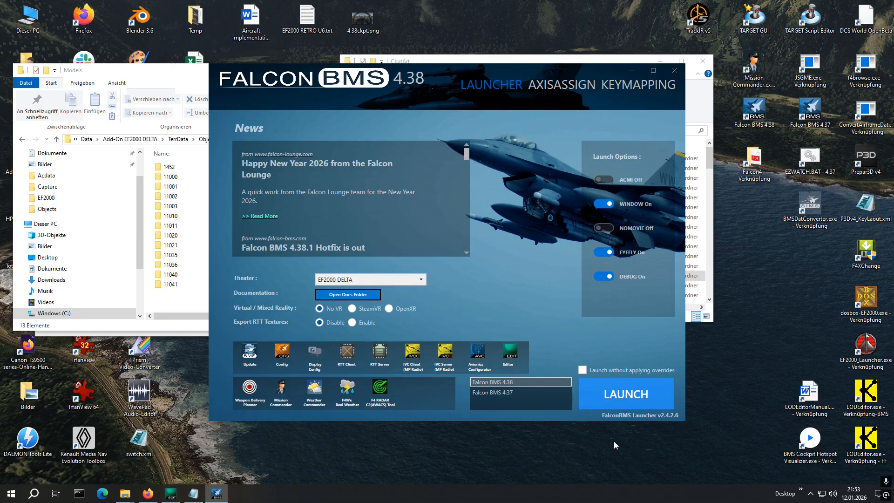
{"action": "left_click", "coordinate": [622, 394]}
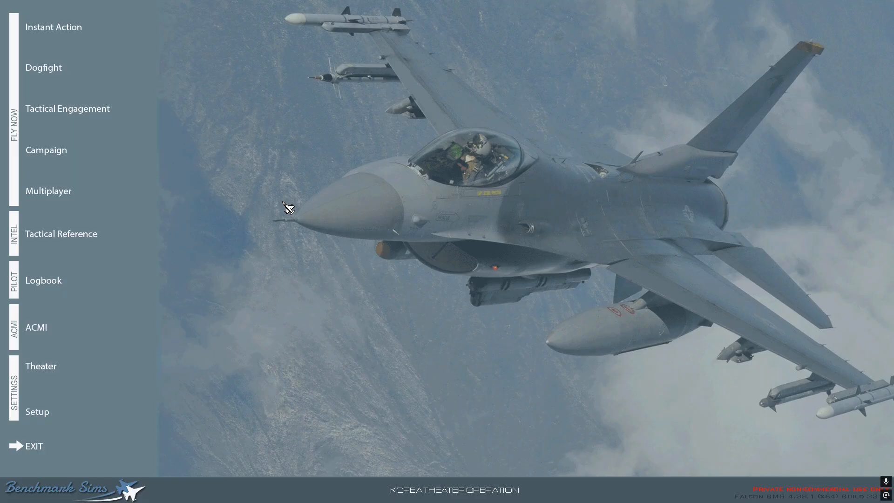
- Load the DF_BMS_01_Furball dogfight, change the aircraft to Typhoon FGR.4 RAF and commit to the flight
{"action": "left_click", "coordinate": [58, 73]}
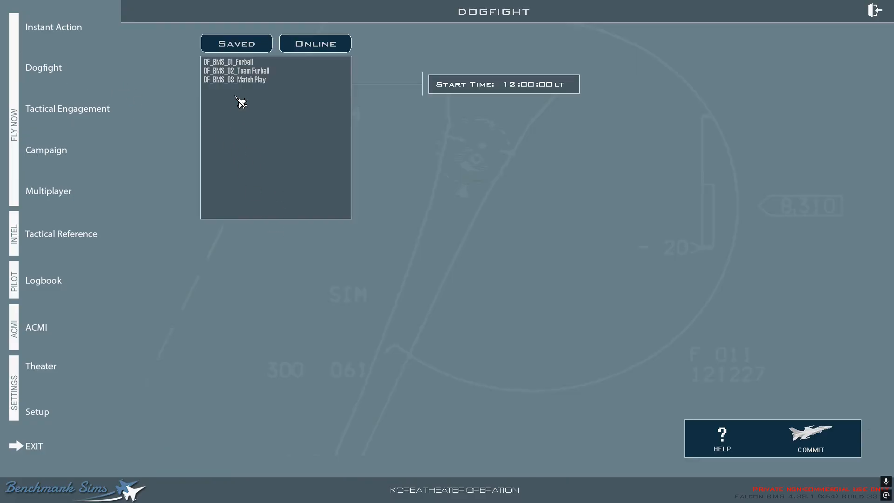
{"action": "left_click", "coordinate": [247, 63]}
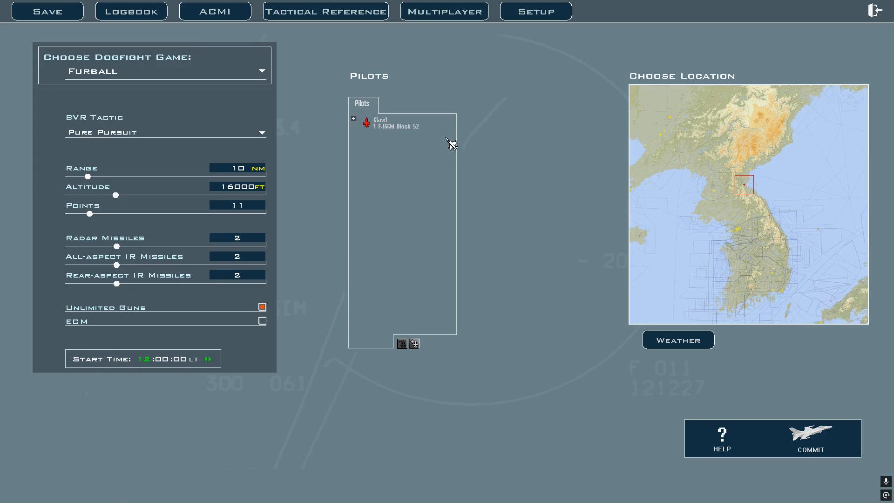
{"action": "right_click", "coordinate": [393, 124]}
{"action": "mouse_move", "coordinate": [442, 142]}
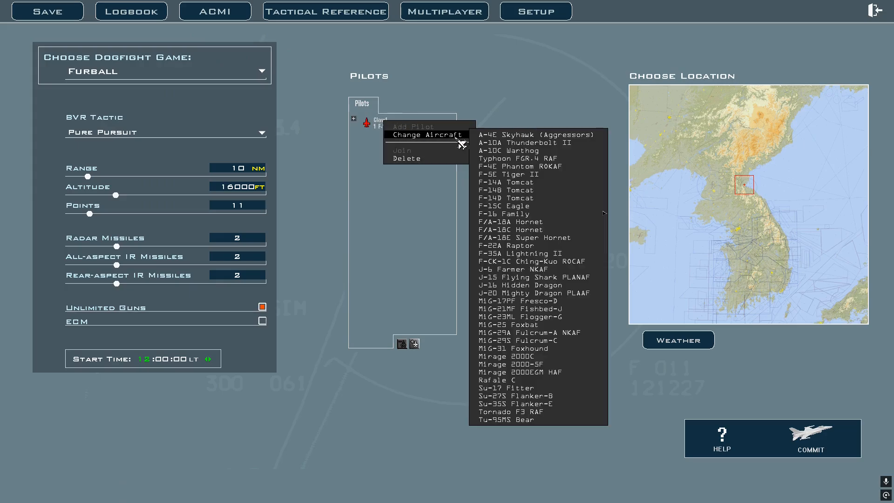
{"action": "left_click", "coordinate": [509, 159]}
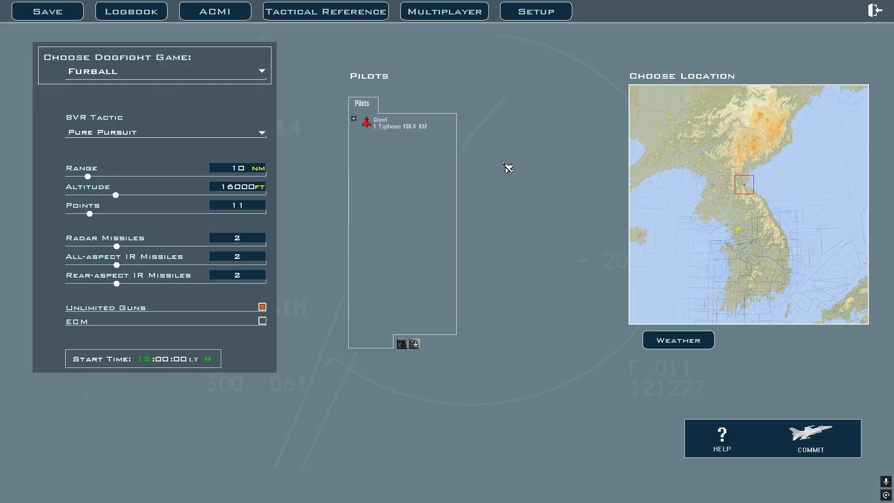
{"action": "left_click", "coordinate": [820, 444]}
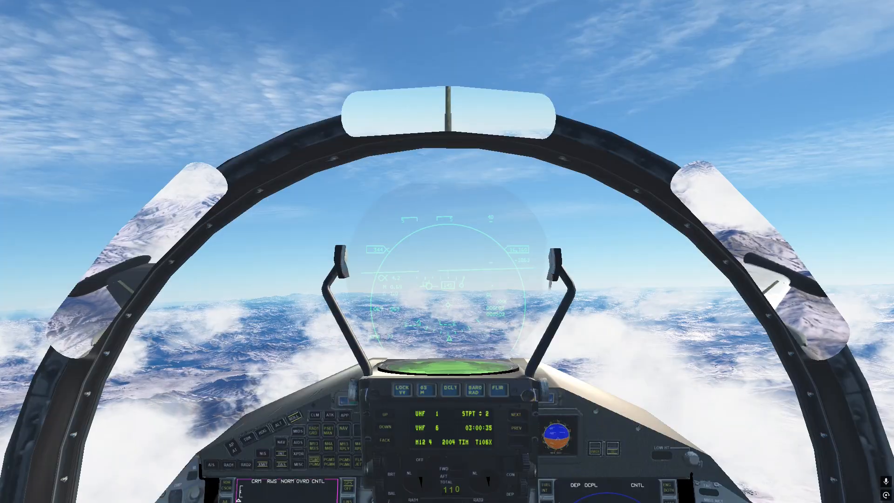
- End the mission, close the debriefing and exit Falcon BMS to the desktop
{"action": "key", "text": "Escape"}
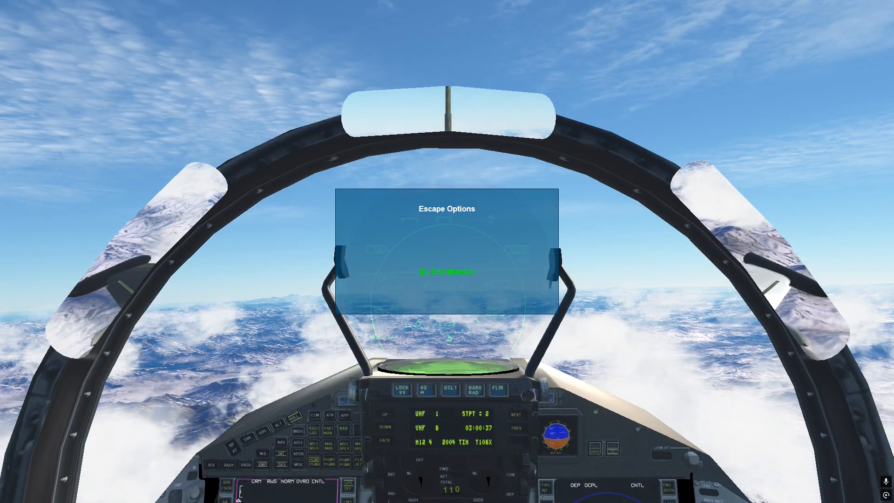
{"action": "key", "text": "e"}
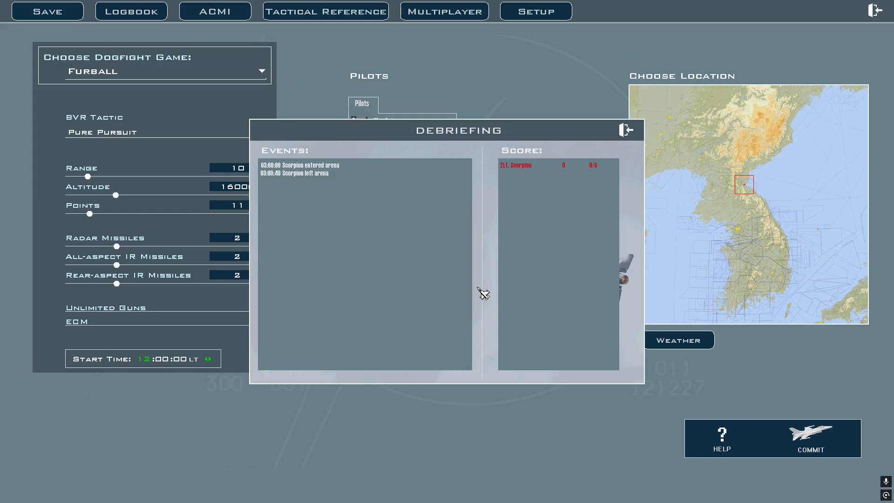
{"action": "left_click", "coordinate": [626, 131]}
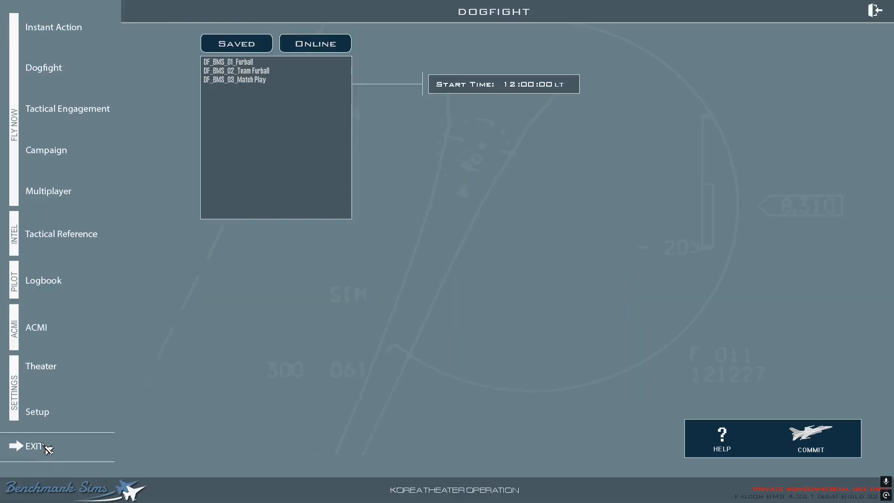
{"action": "left_click", "coordinate": [40, 445]}
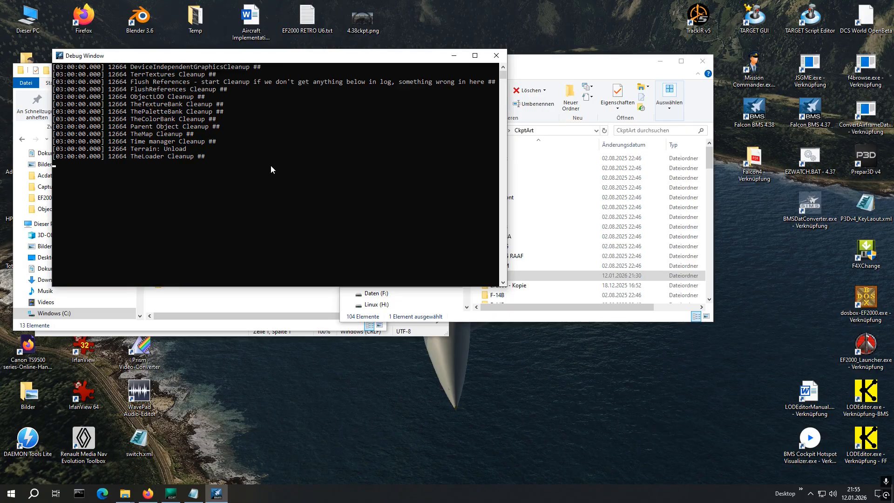
- Switch to the models list in the Falcon BMS Editor and try the lod-to-bml conversion with Model_0.LOD from the GBU-48 11041 folder
{"action": "left_click", "coordinate": [172, 494]}
{"action": "left_click", "coordinate": [172, 28]}
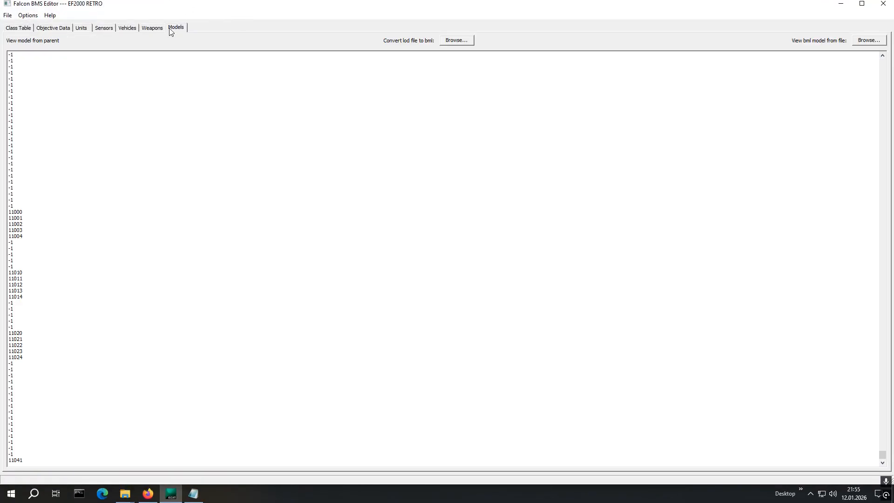
{"action": "left_click", "coordinate": [459, 42]}
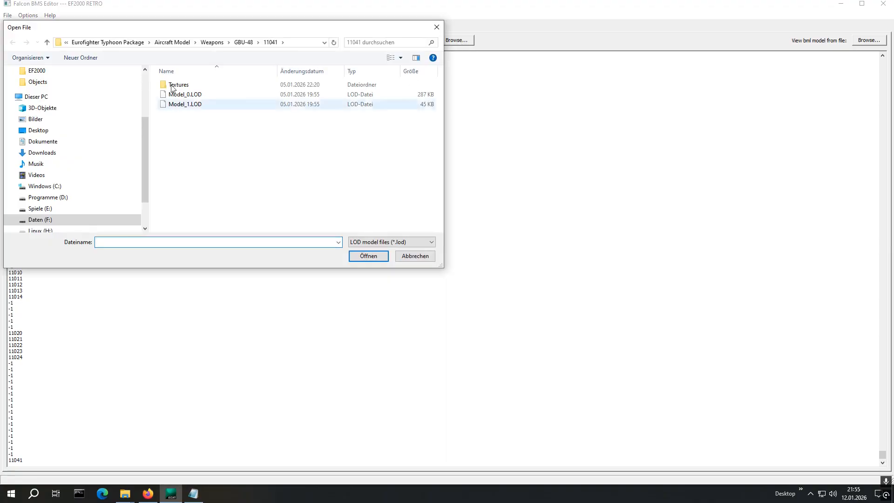
{"action": "left_click", "coordinate": [190, 97]}
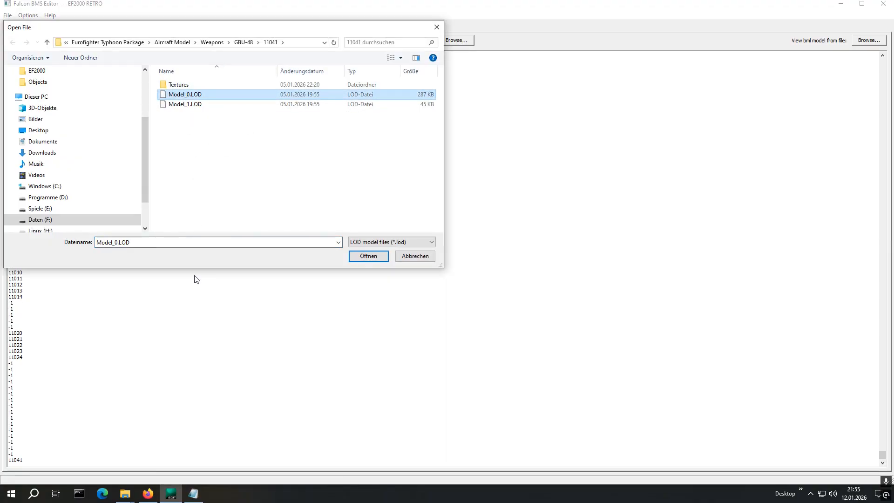
{"action": "left_click", "coordinate": [368, 257]}
{"action": "left_click", "coordinate": [473, 279]}
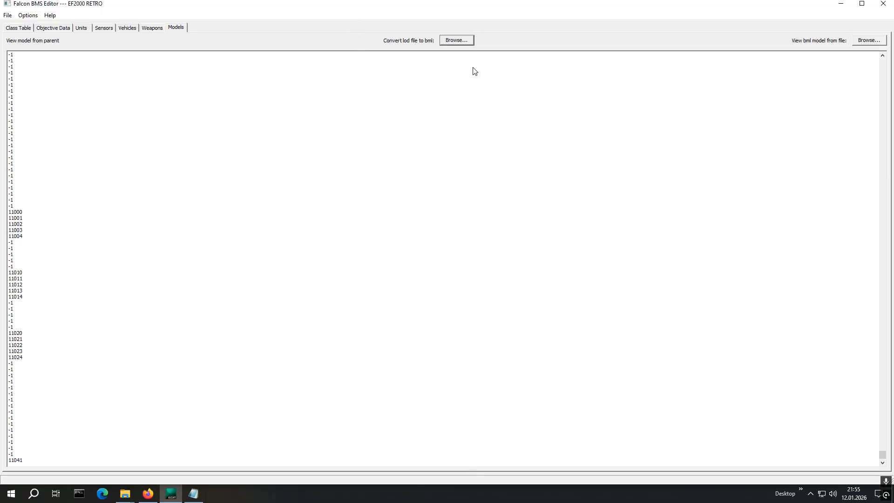
{"action": "left_click", "coordinate": [455, 40]}
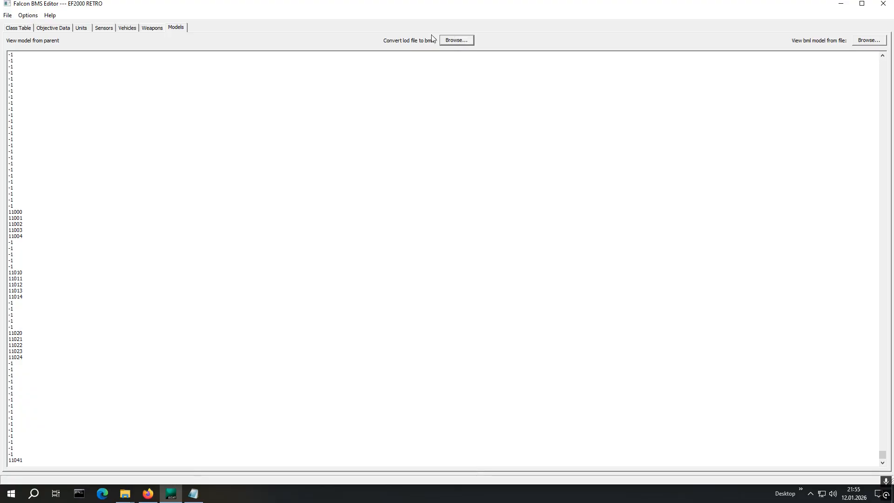